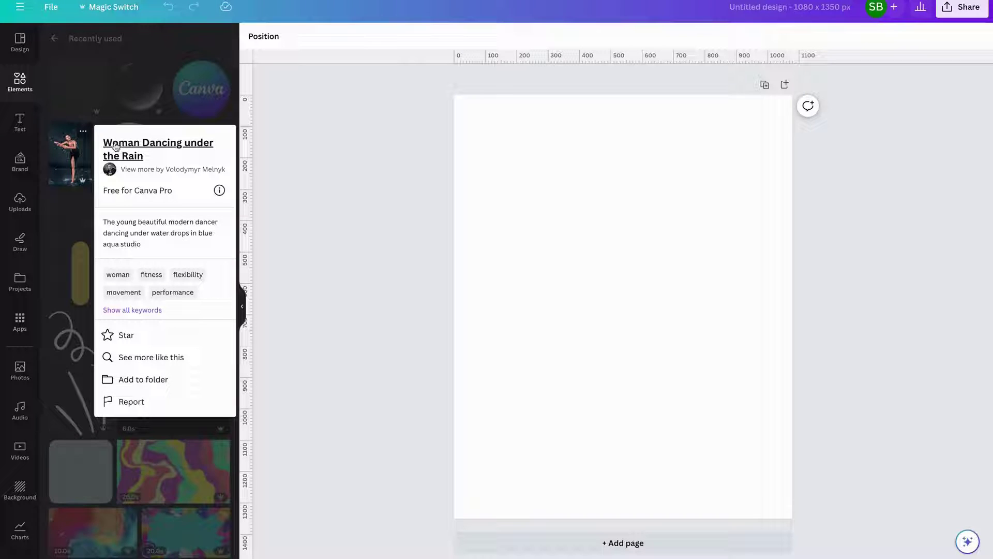
Step: Add the "Woman Dancing under the Rain" photo to the blank page and duplicate it
left_click(83, 133)
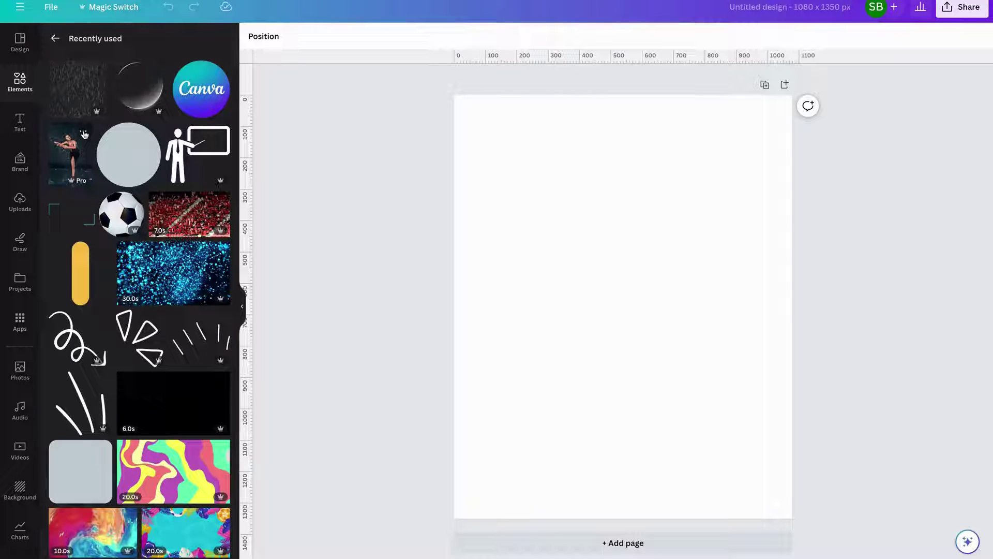
left_click(65, 150)
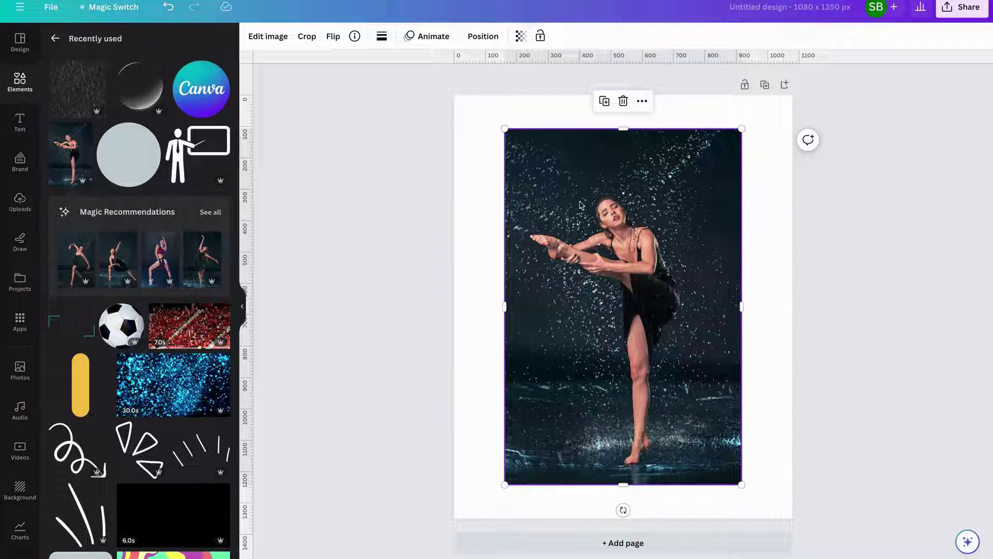
left_click(604, 102)
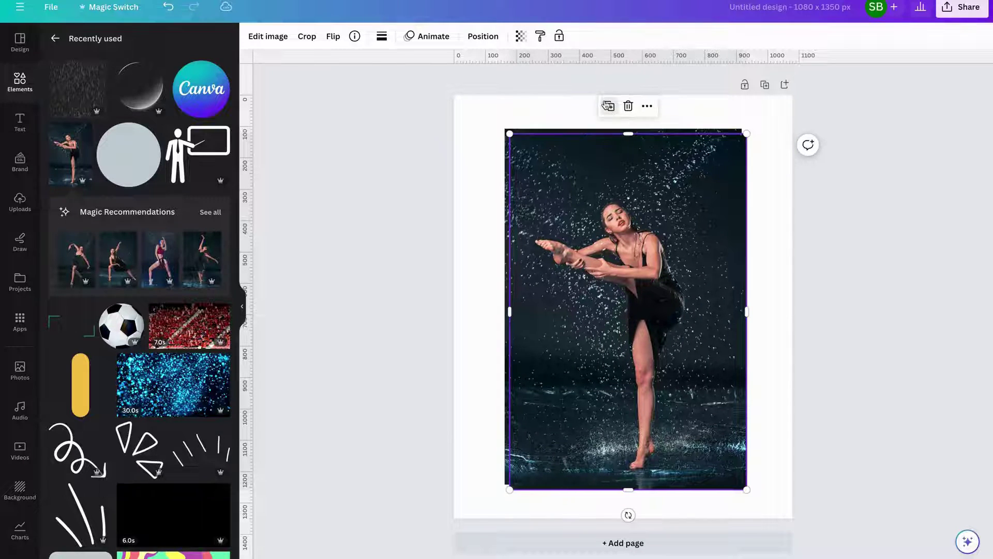
Step: Remove the background from the duplicated dancer photo and align the cutout exactly over the original photo
right_click(609, 221)
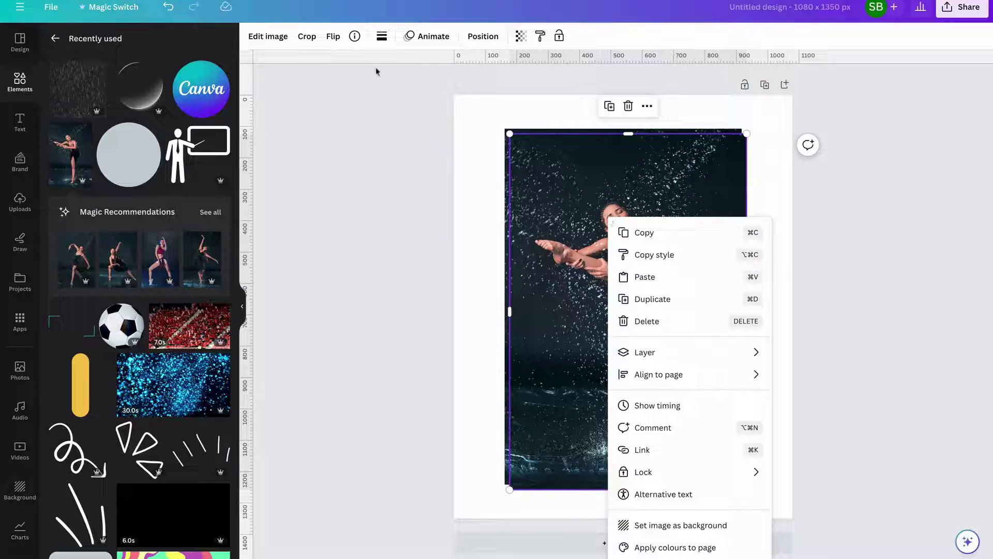
left_click(262, 42)
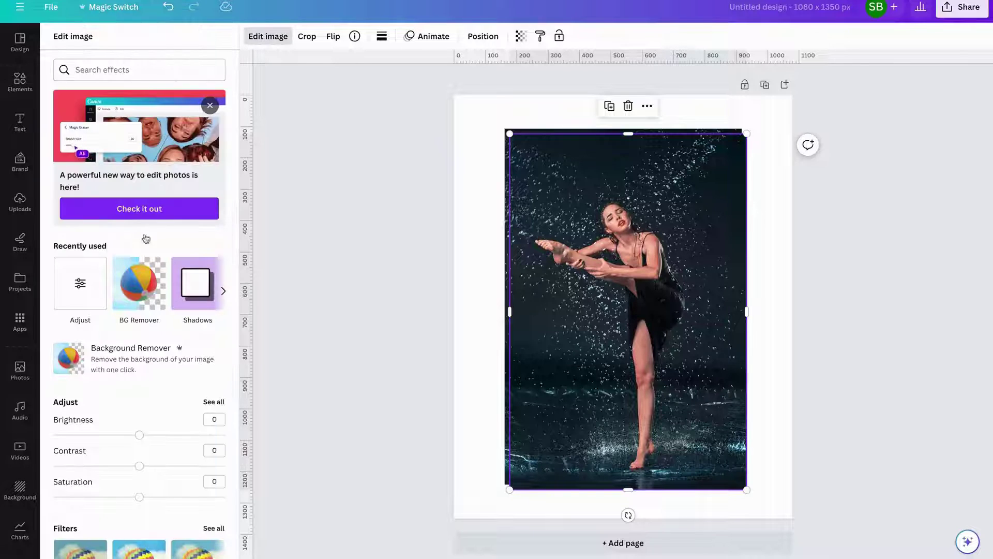
left_click(132, 290)
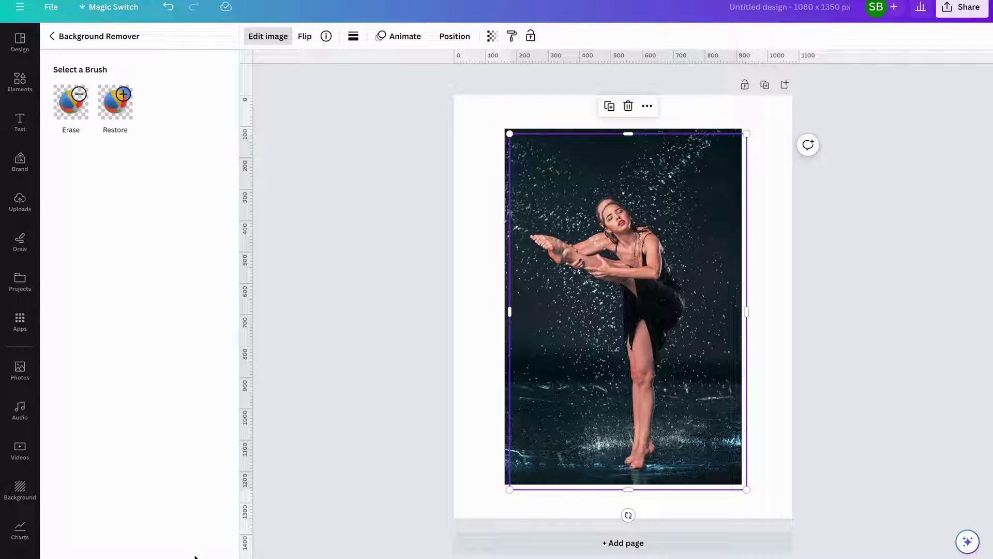
left_click(268, 35)
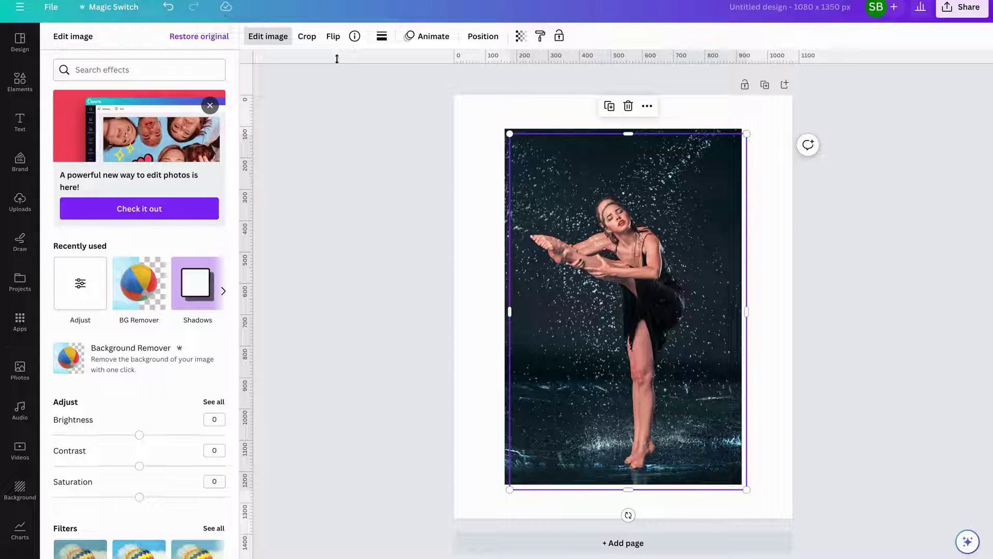
left_click_drag(621, 250, 619, 249)
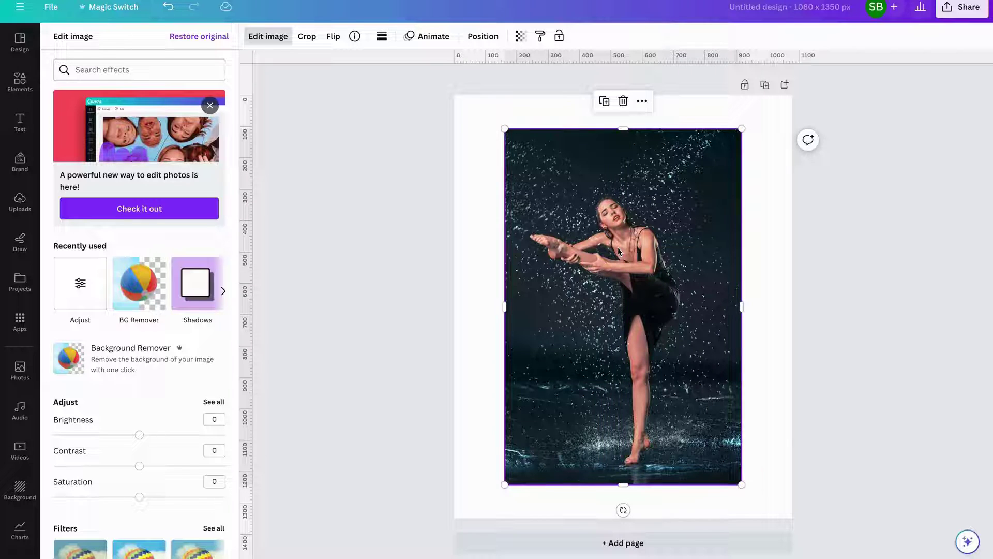
Step: Adjust the dancer cutout's brightness to 100, contrast to 100 and saturation to -75
left_click(81, 290)
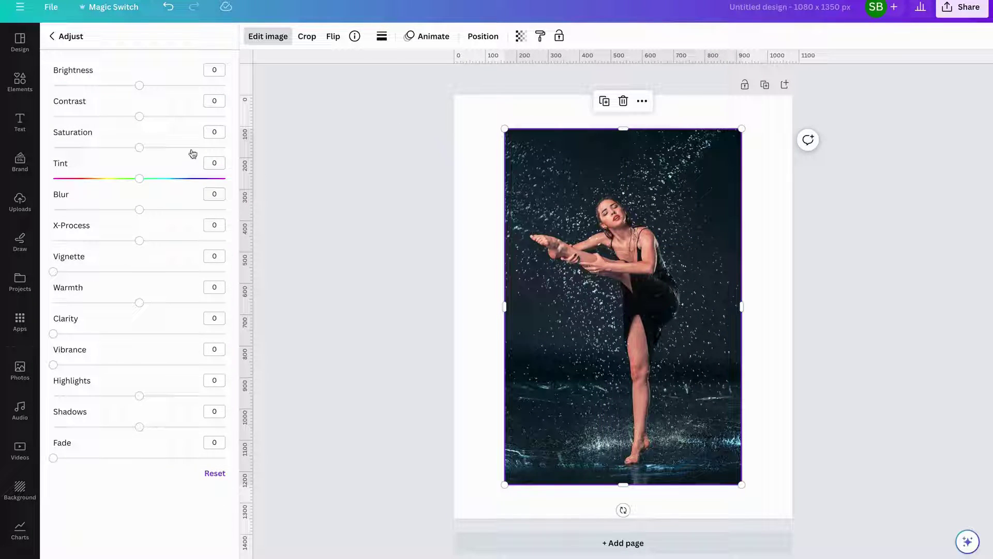
left_click(224, 68)
left_click(216, 102)
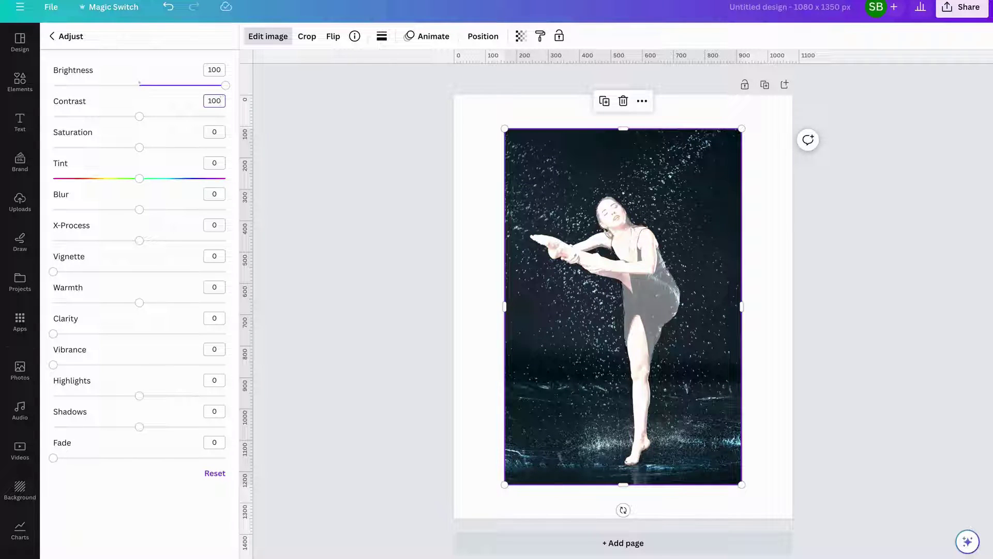
left_click(219, 131)
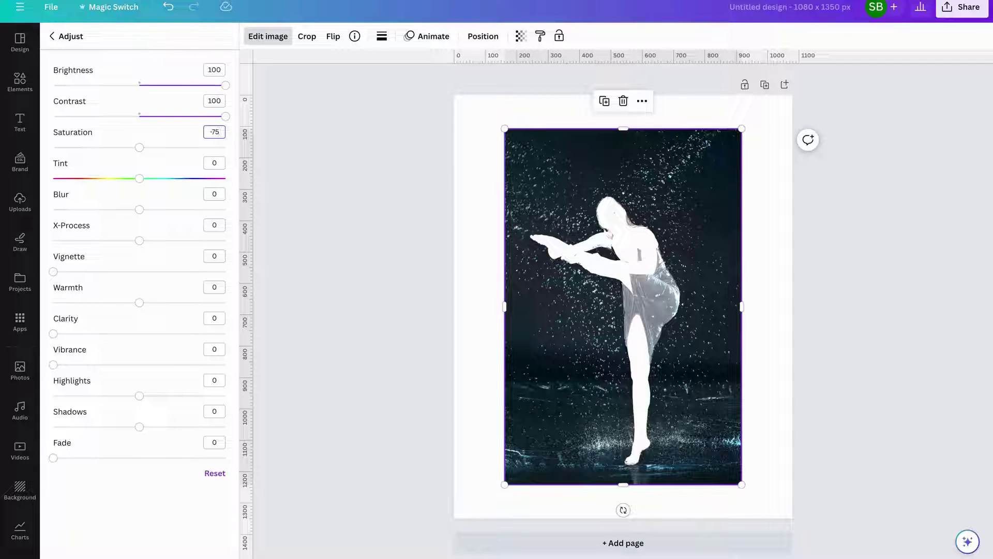
Step: Set the dancer cutout's blur to 40, clarity to 100, highlights to 100 and shadows to -100
left_click(223, 194)
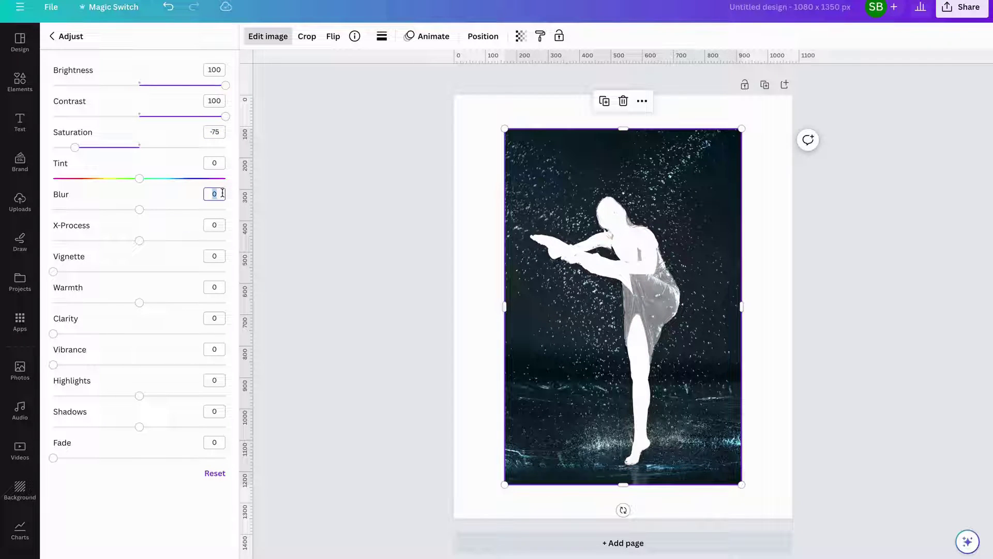
type("40")
left_click(218, 317)
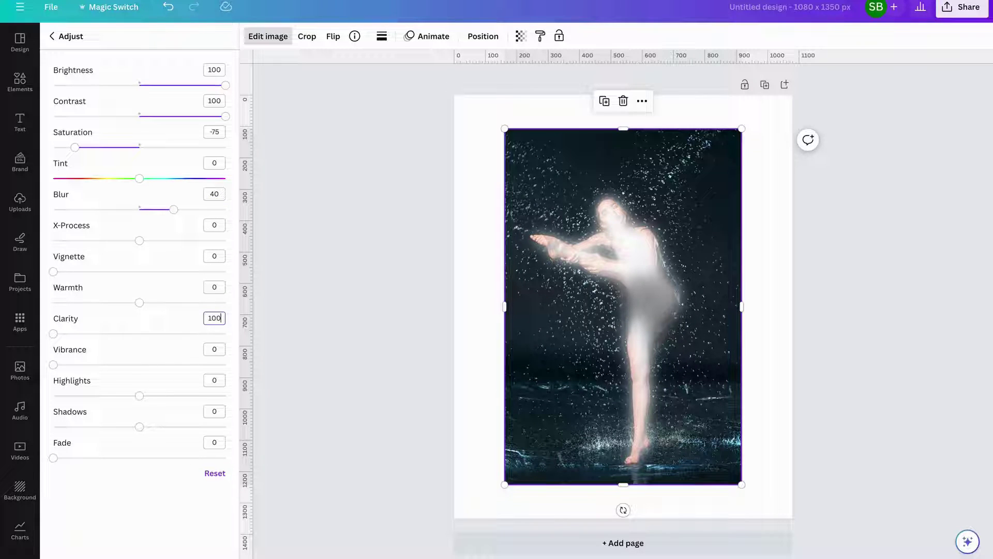
left_click(217, 379)
type("1")
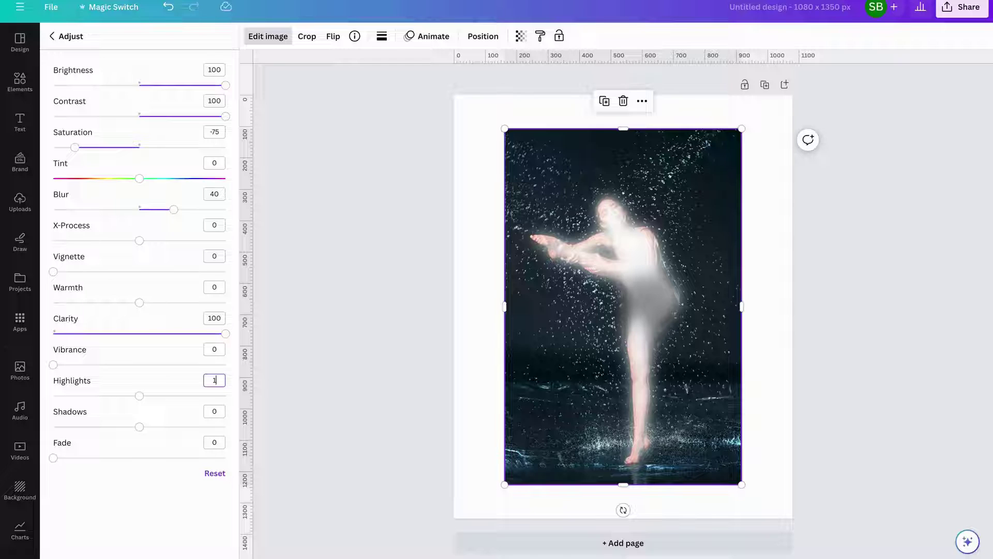
type("00")
left_click(218, 411)
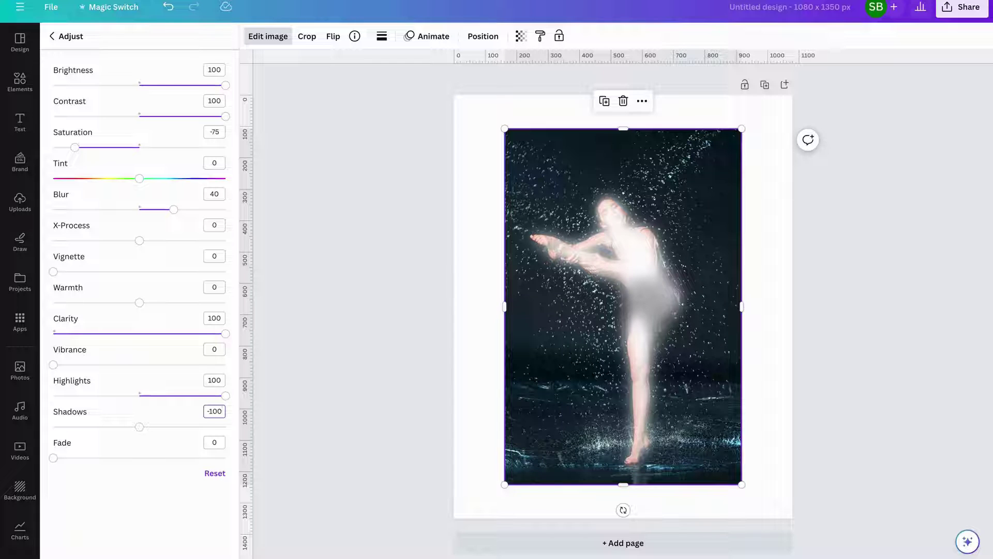
key("Return")
key("Escape")
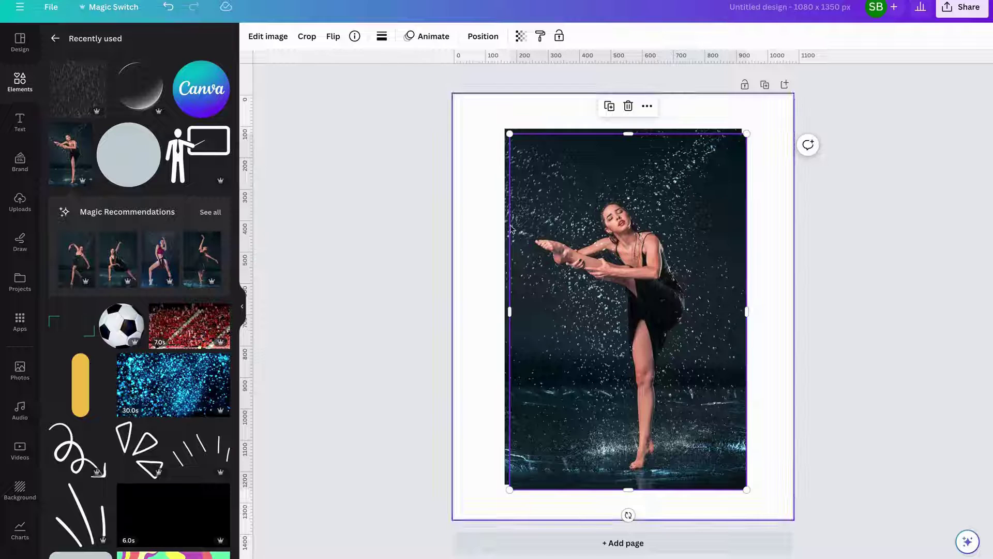
Step: Align the new copy of the dancer photo exactly over the original and remove its background
left_click_drag(607, 209, 606, 207)
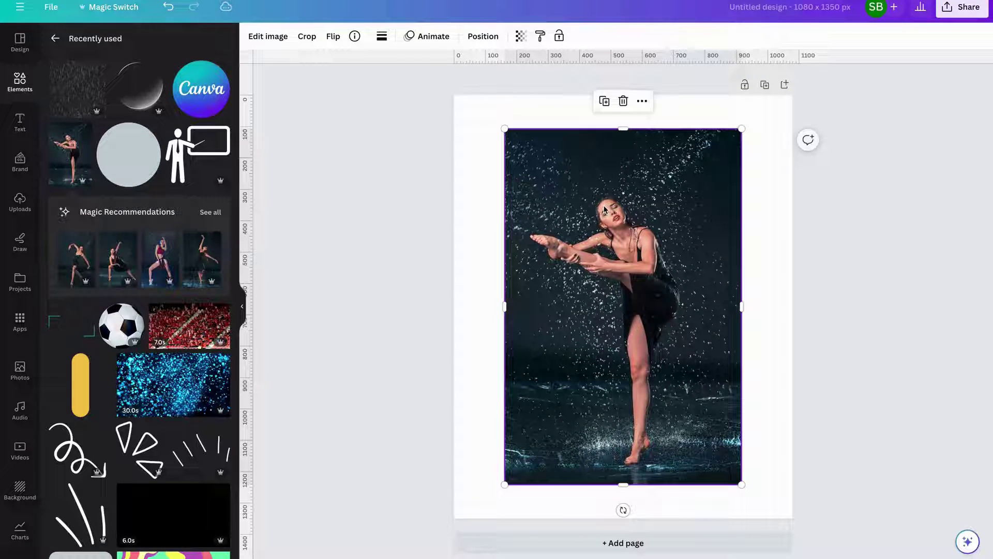
left_click(268, 38)
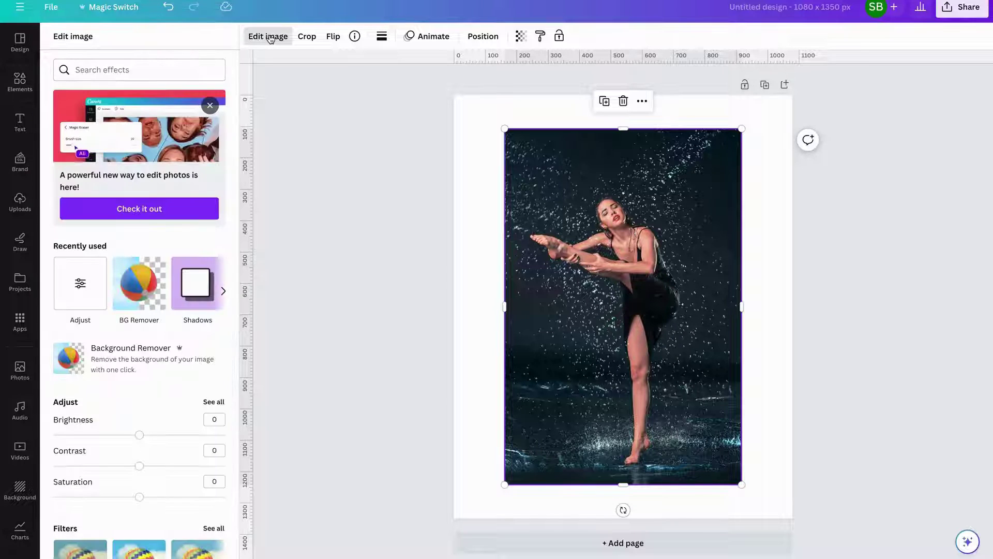
left_click(139, 282)
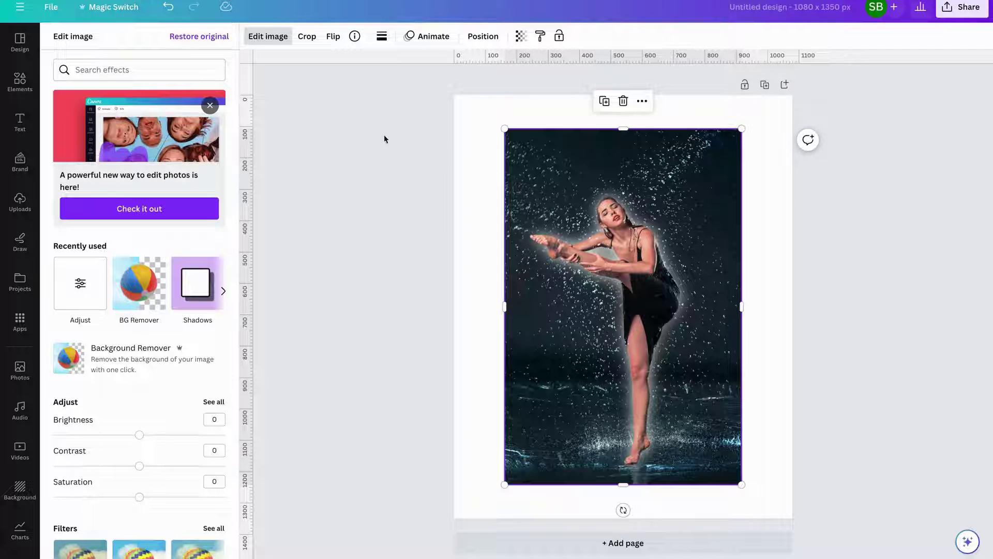
Step: Add the "Rain Overlay Version 17" graphic from the recently used elements to the page
left_click(19, 80)
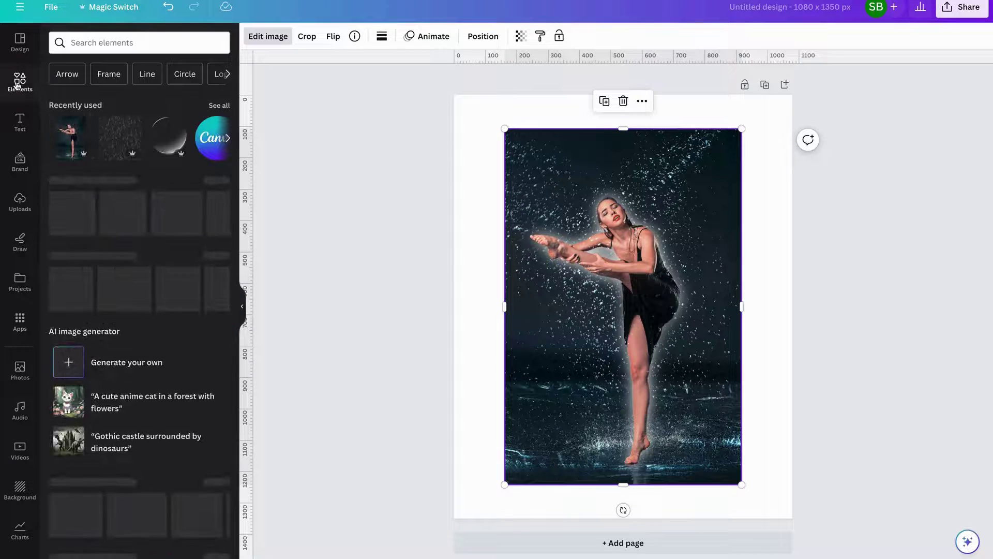
left_click(132, 126)
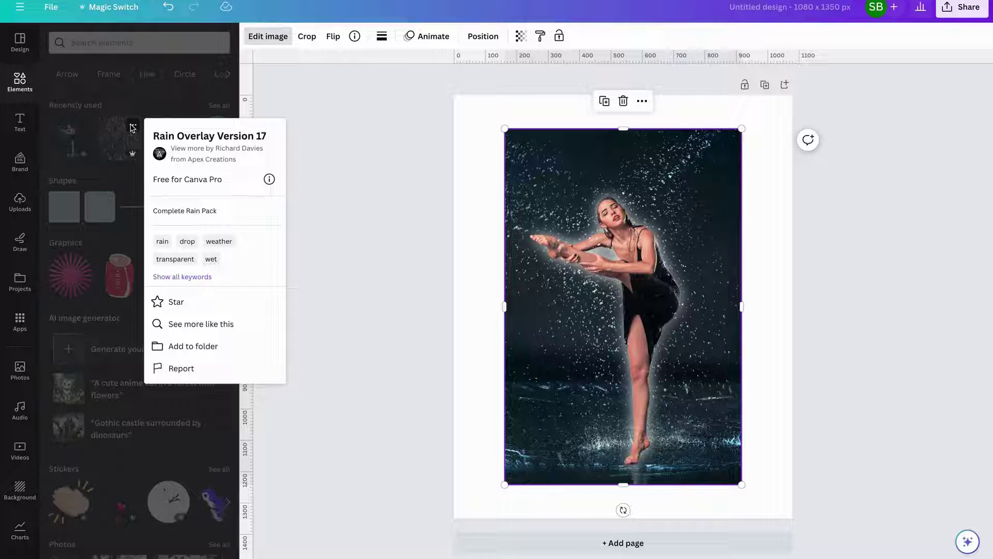
left_click(117, 142)
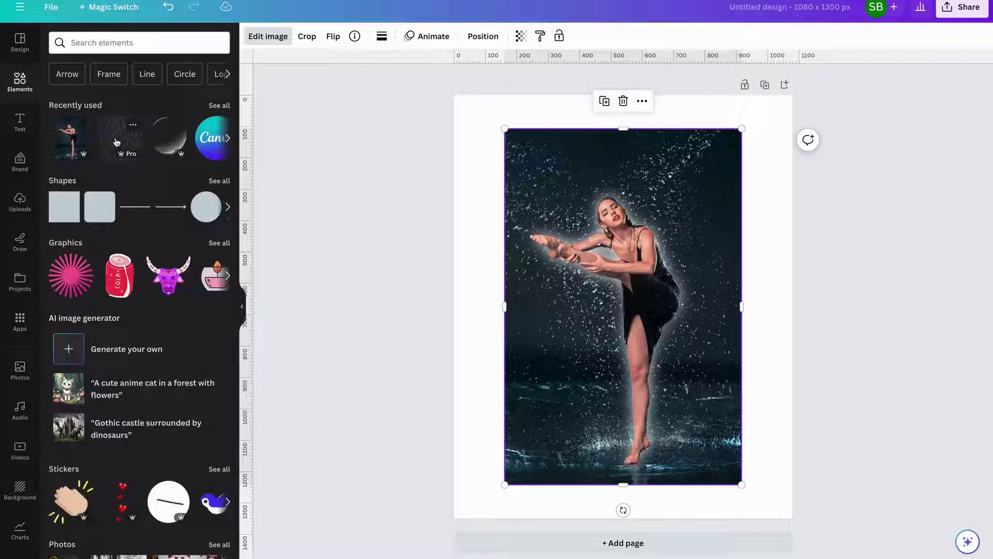
left_click(116, 143)
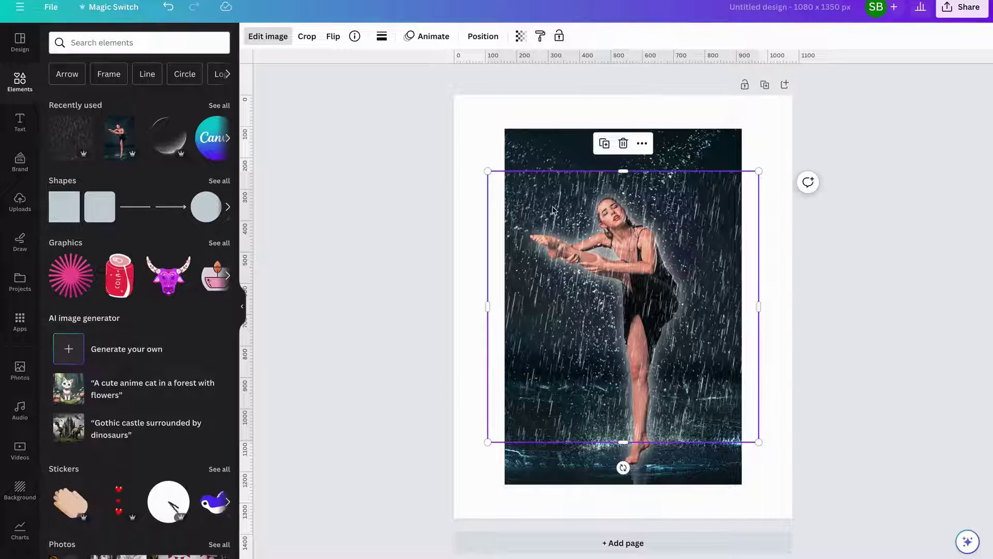
Step: Align the rain overlay with the photo's top-left corner, then enlarge and crop it to cover exactly the photo
left_click_drag(559, 207, 571, 165)
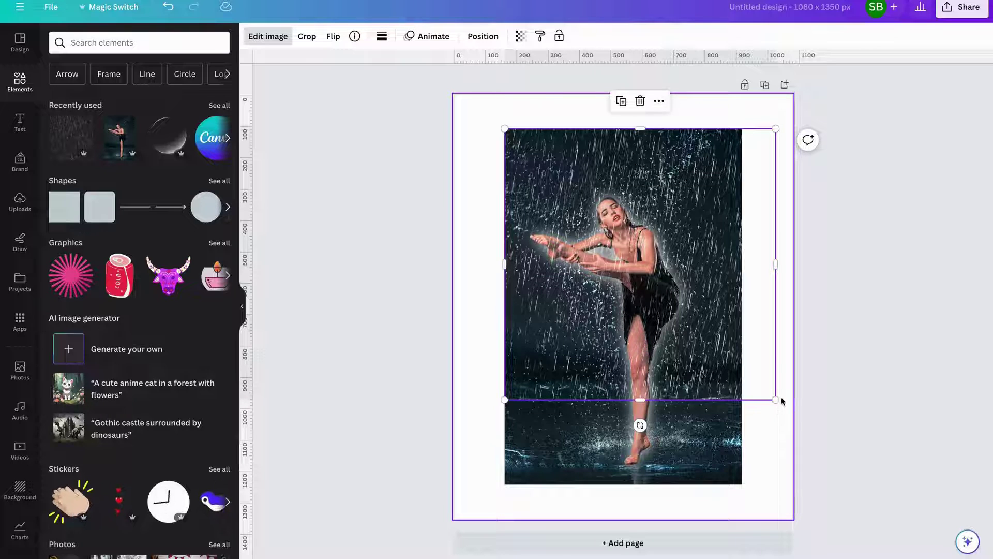
left_click_drag(775, 400, 835, 508)
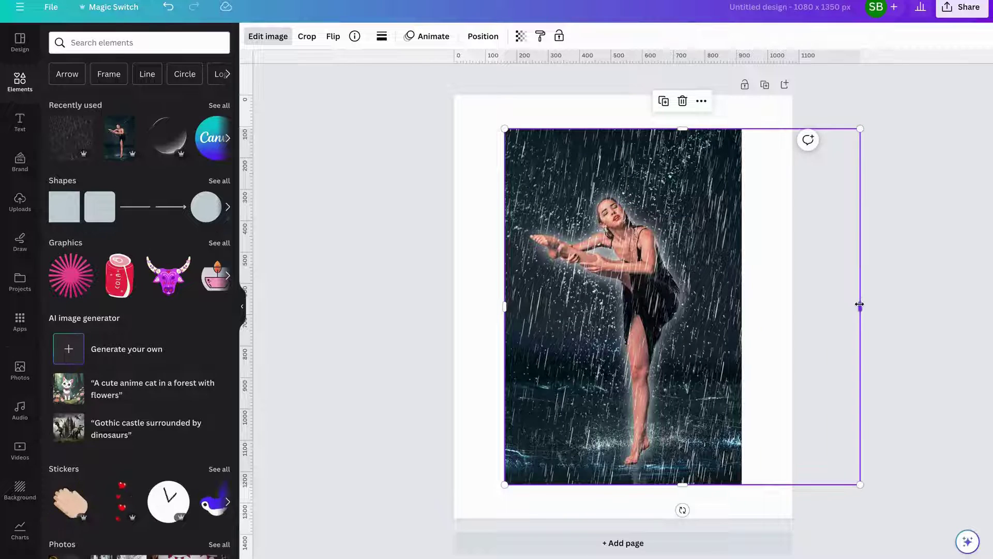
left_click_drag(860, 304, 742, 310)
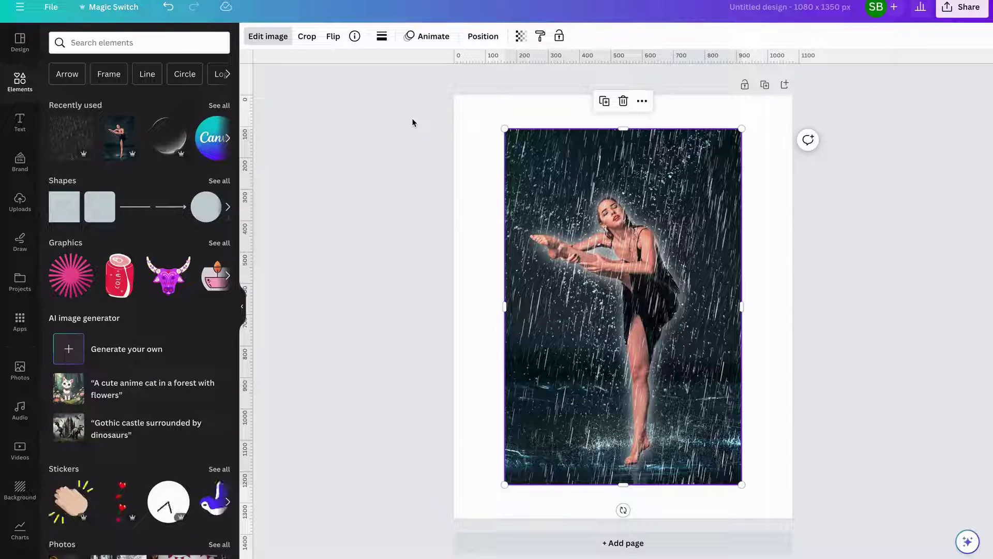
Step: Add the round Canva logo and the transparent glass bubble from the recently used elements to the page
left_click(227, 138)
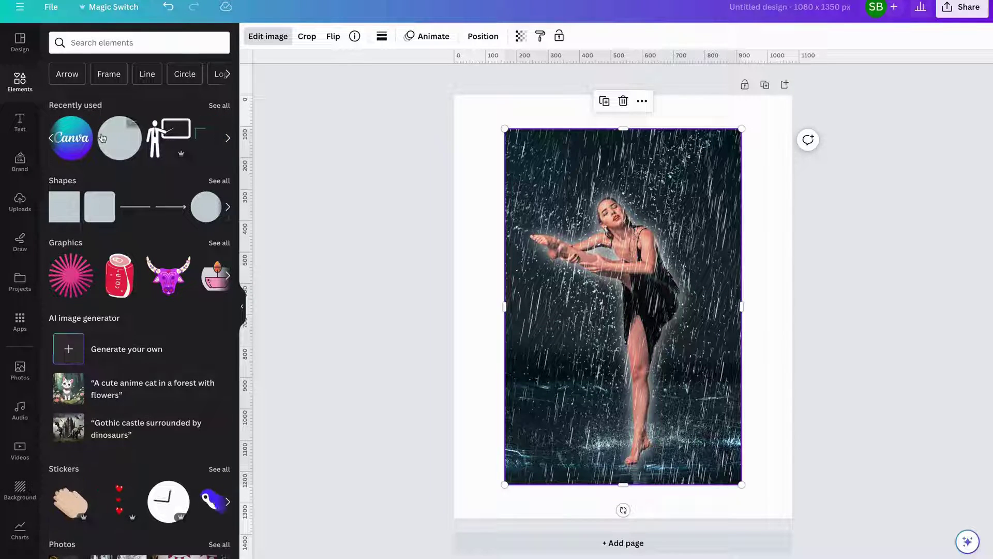
left_click(217, 111)
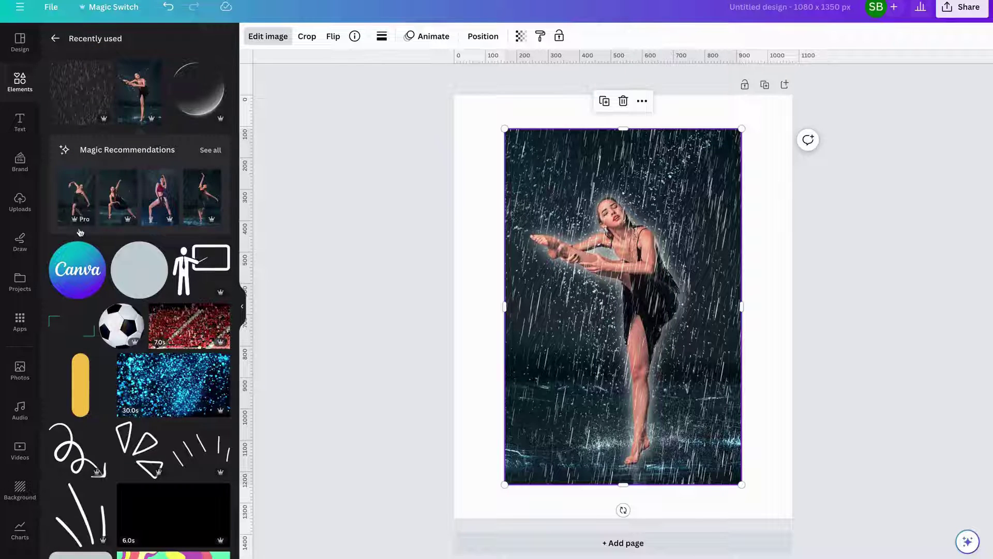
left_click(81, 284)
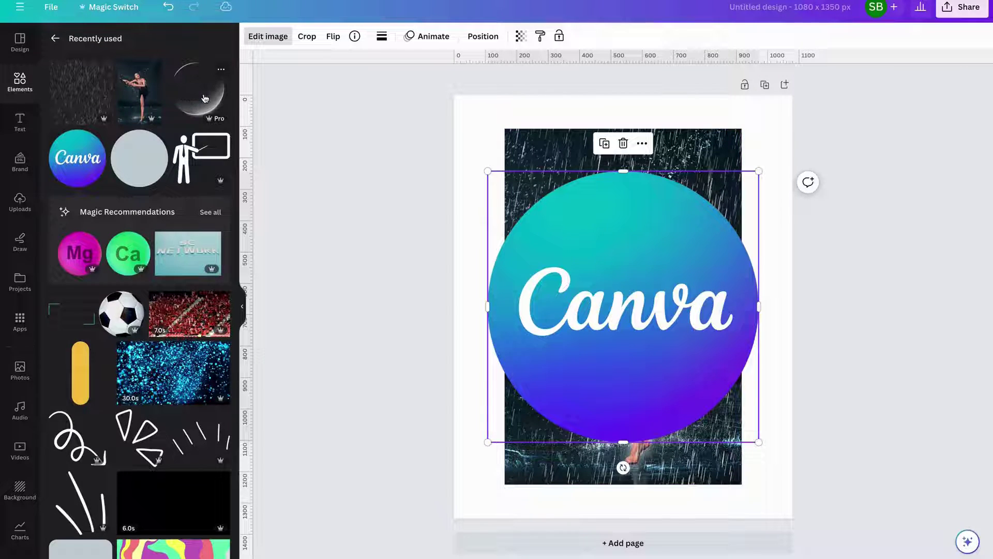
left_click(133, 248)
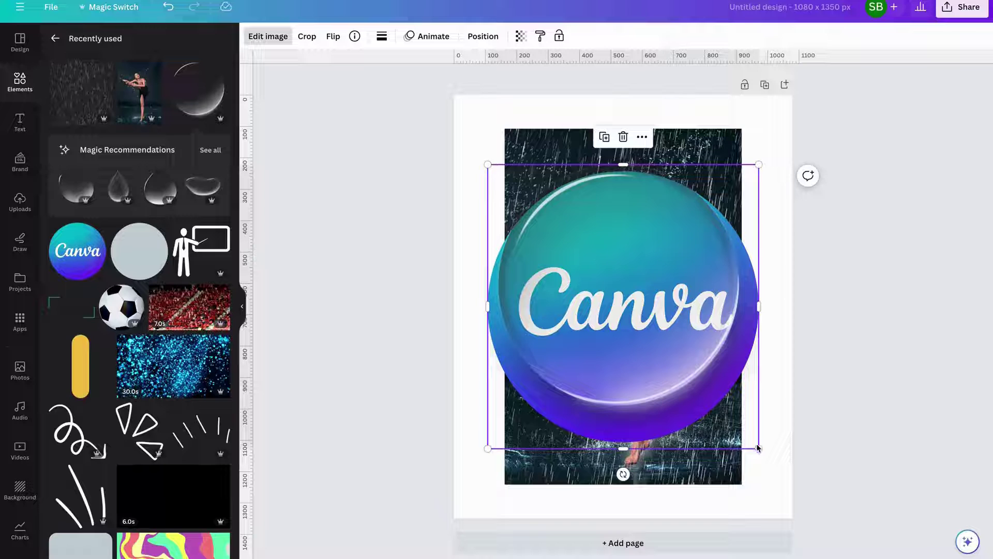
Step: Enlarge the transparent bubble and position it so its rim matches the edge of the round Canva logo
left_click_drag(758, 448, 765, 478)
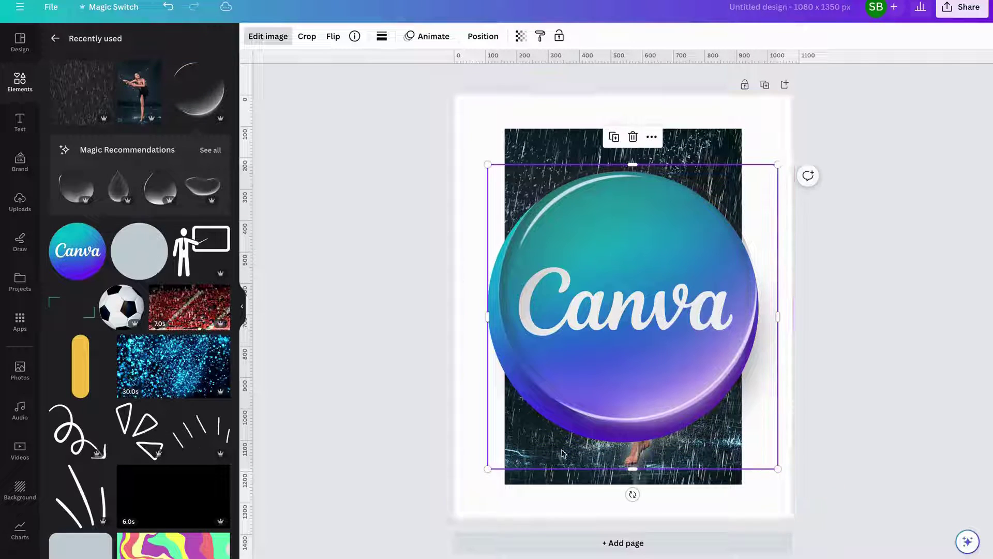
left_click_drag(487, 468, 470, 488)
left_click_drag(618, 368, 623, 370)
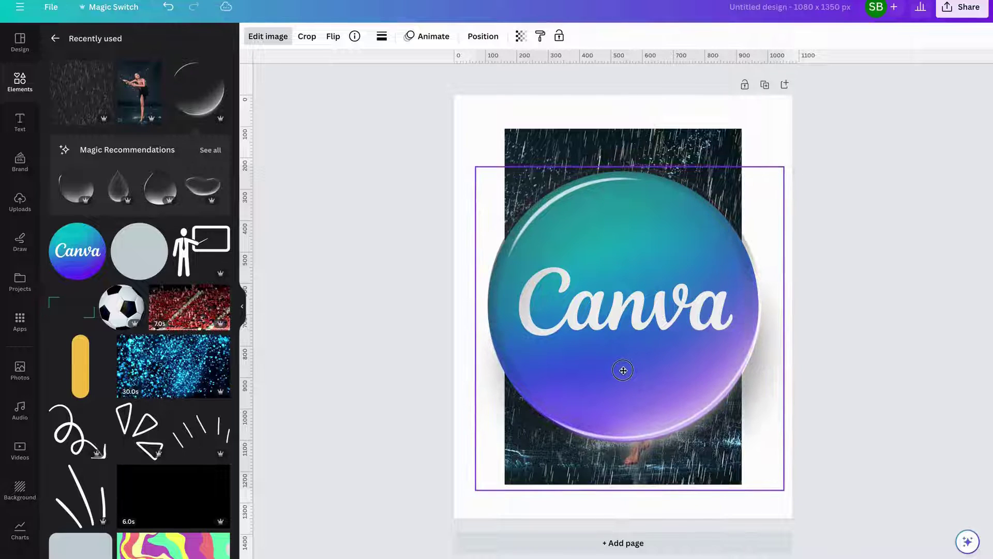
Step: Show the layers and group the transparent bubble with the round Canva logo beneath it
right_click(627, 293)
mouse_move(700, 380)
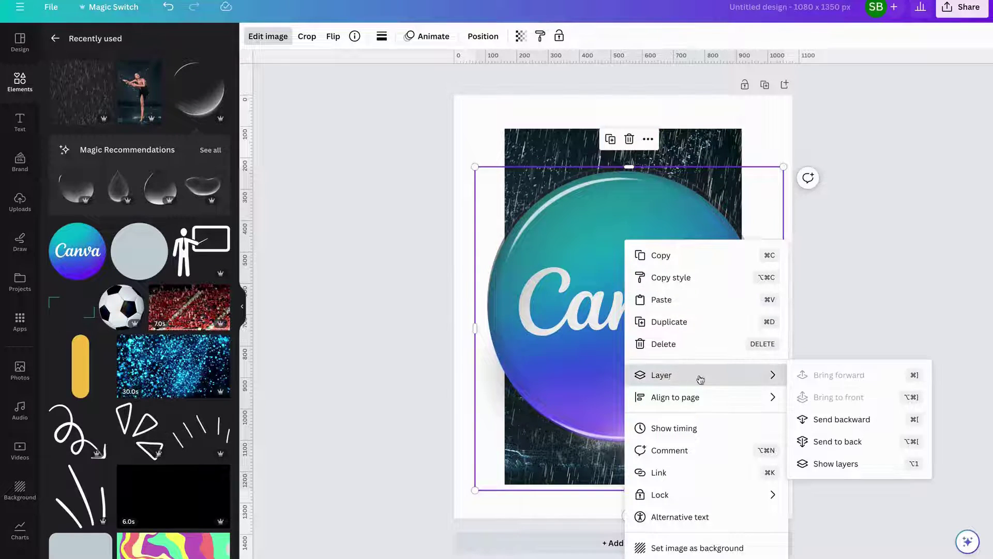
left_click(841, 464)
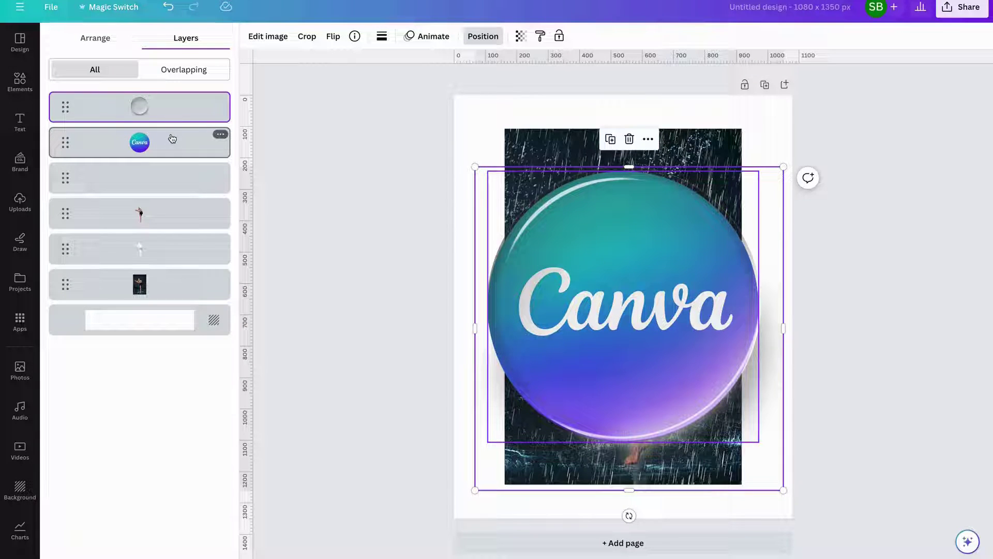
left_click(172, 138, "shift")
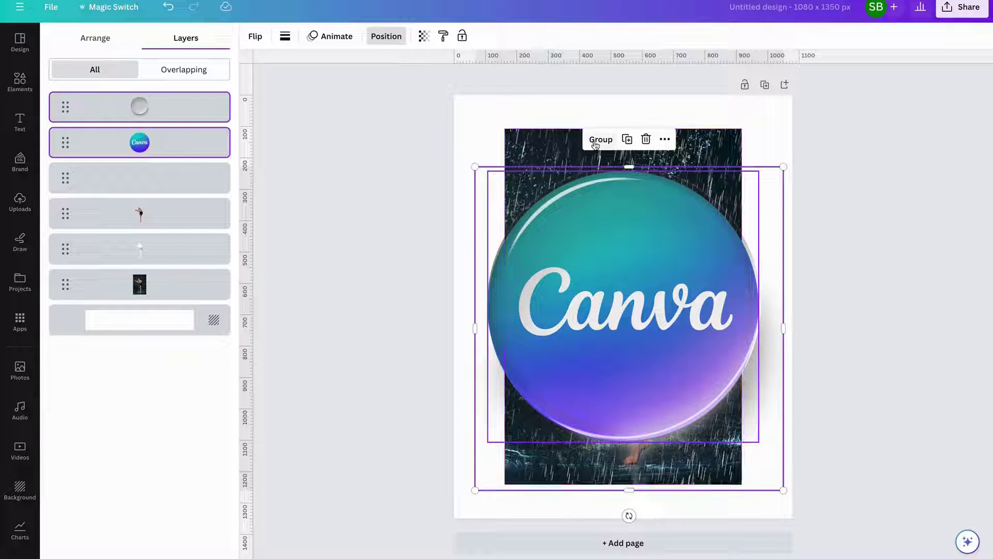
left_click(595, 143)
Step: Shrink the grouped Canva button to a small badge and fit it into the photo's lower-right corner
left_click_drag(475, 166, 706, 409)
left_click_drag(741, 456, 700, 450)
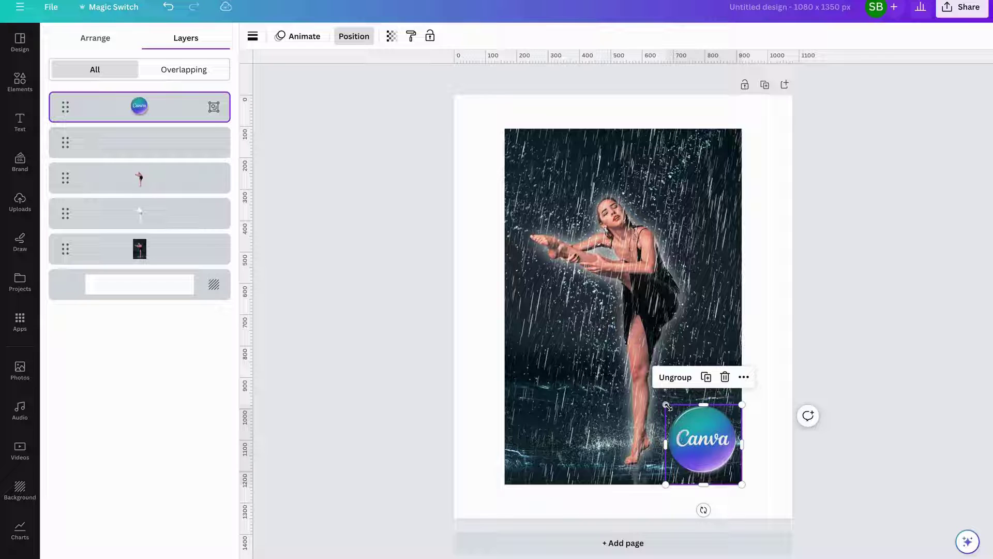
left_click_drag(667, 406, 694, 434)
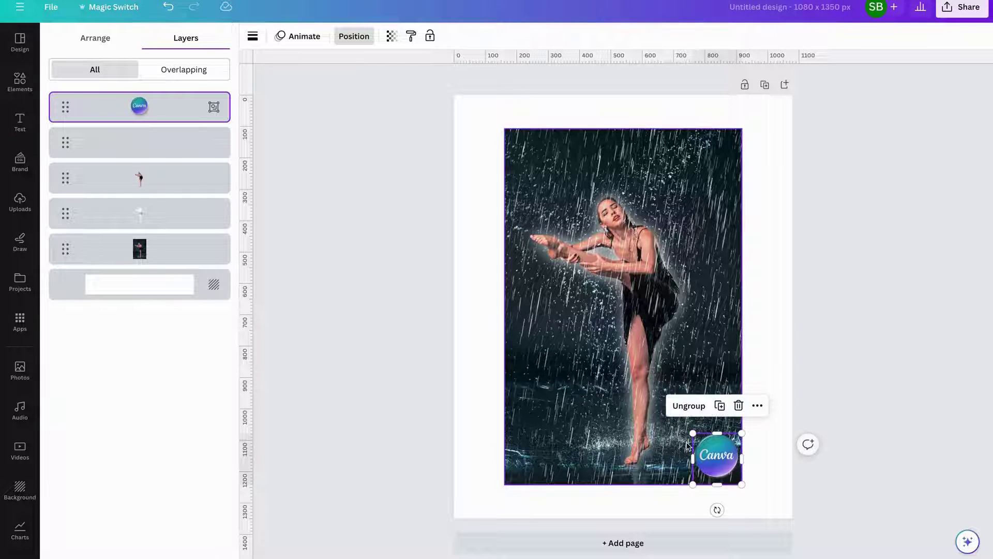
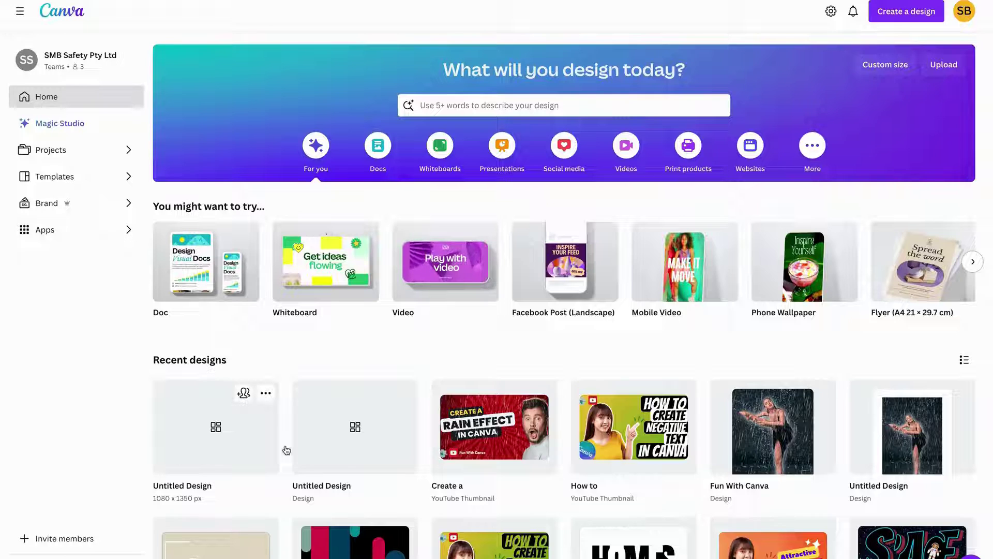
Step: Open the rain effect YouTube thumbnail design and copy its logo and YouTube icon group together with the "Fun With Canva" text
left_click(471, 453)
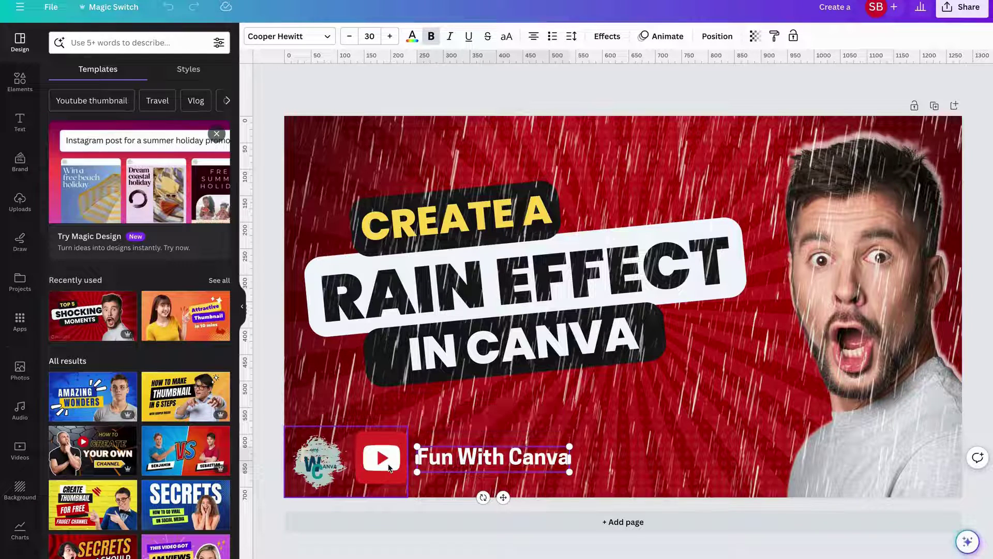
left_click(389, 468, "shift")
right_click(389, 468)
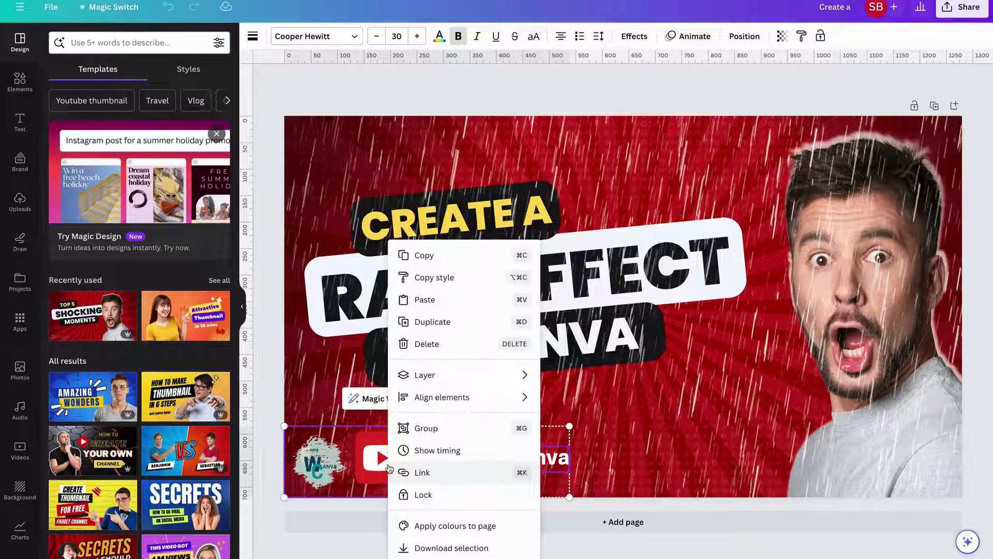
left_click(427, 255)
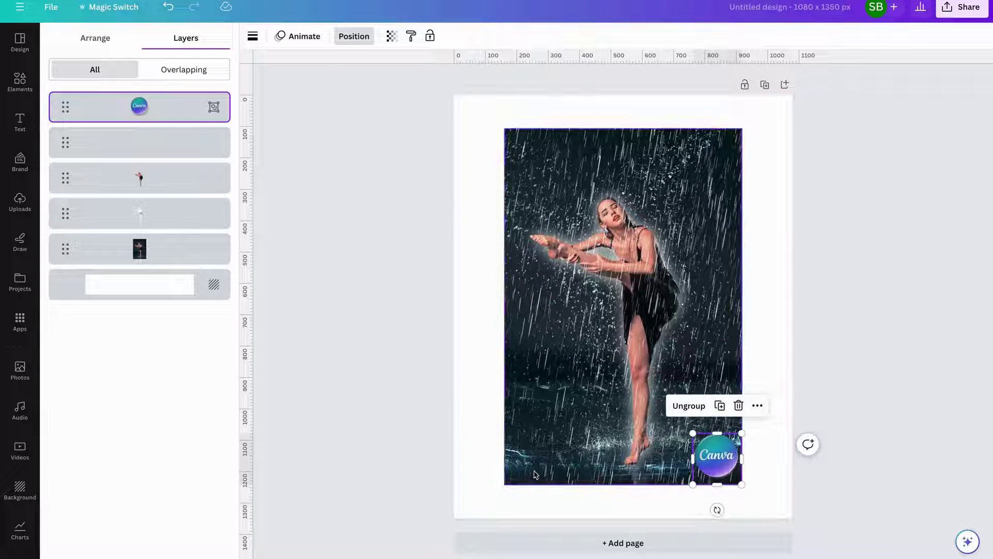
Step: Paste the copied channel branding into the dancer design, scale it down to font size 15 and fit it into the photo's lower-left corner
left_click(536, 477)
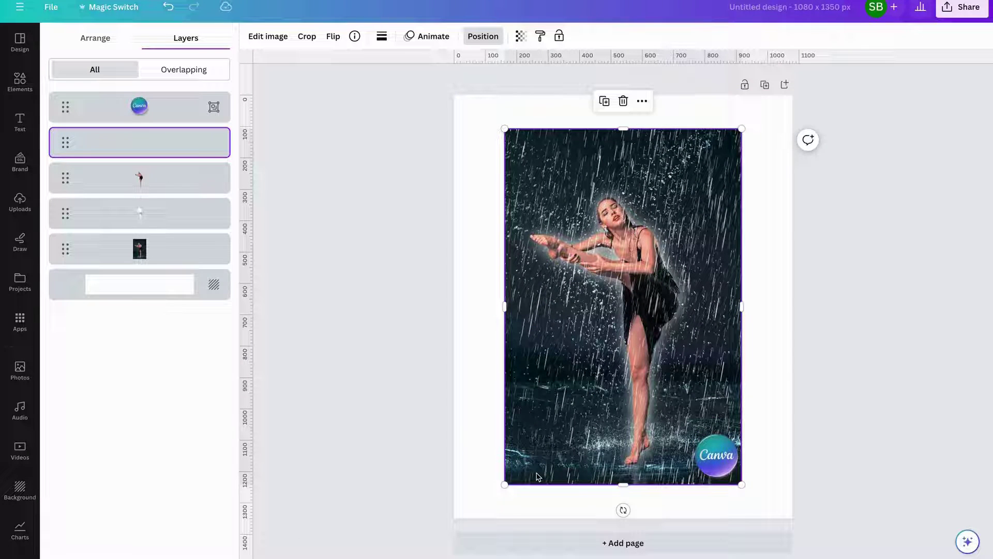
key("ctrl+v")
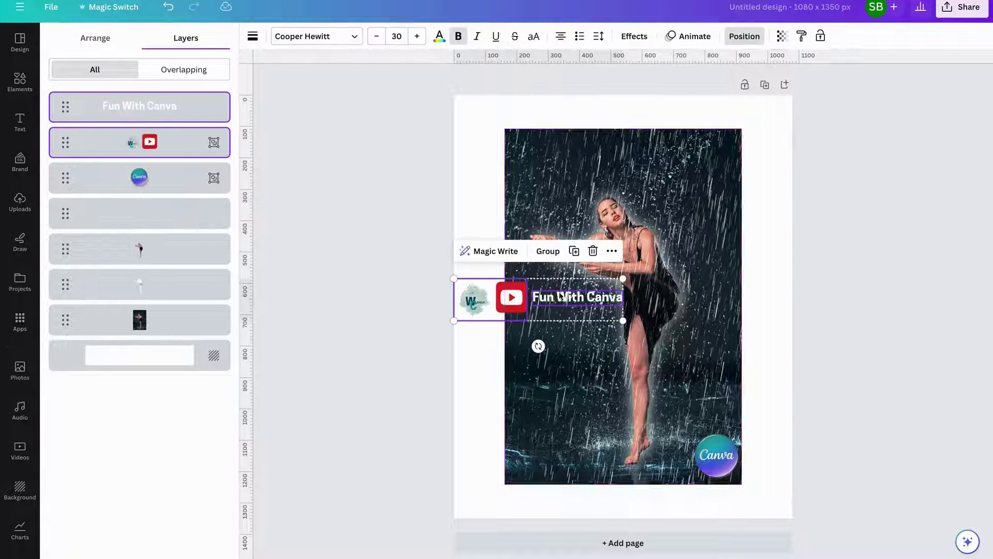
left_click_drag(547, 296, 594, 454)
left_click_drag(673, 437, 588, 455)
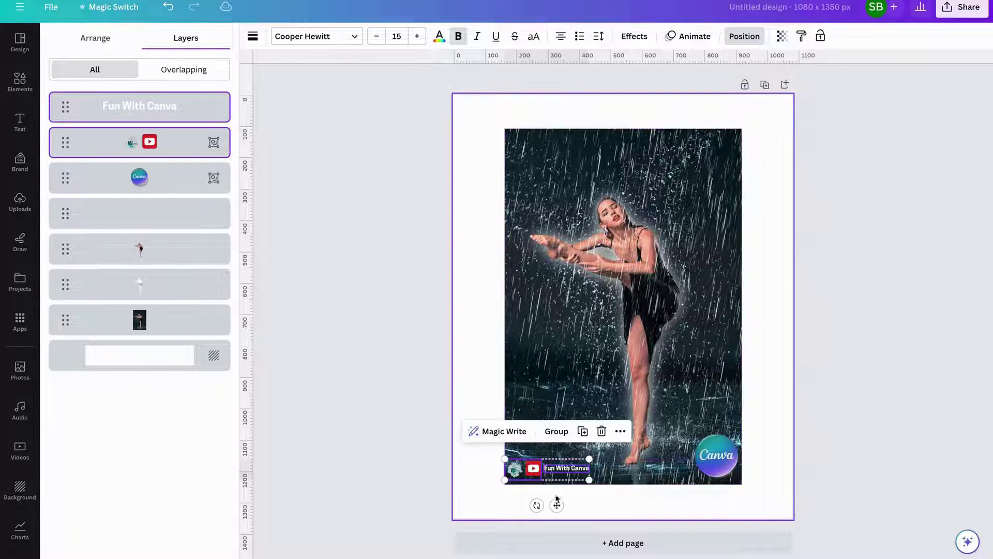
left_click_drag(558, 509, 557, 510)
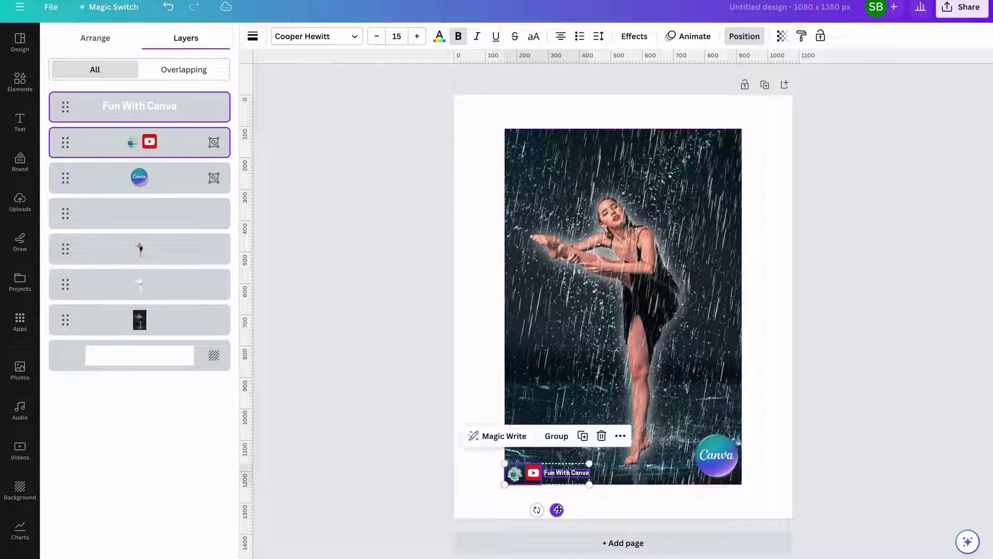
key("Escape")
left_click(410, 425)
Step: Download the design as a PNG at size 1 and save it as "Final Image1" in the Rain Effect folder
left_click(962, 7)
left_click(839, 286)
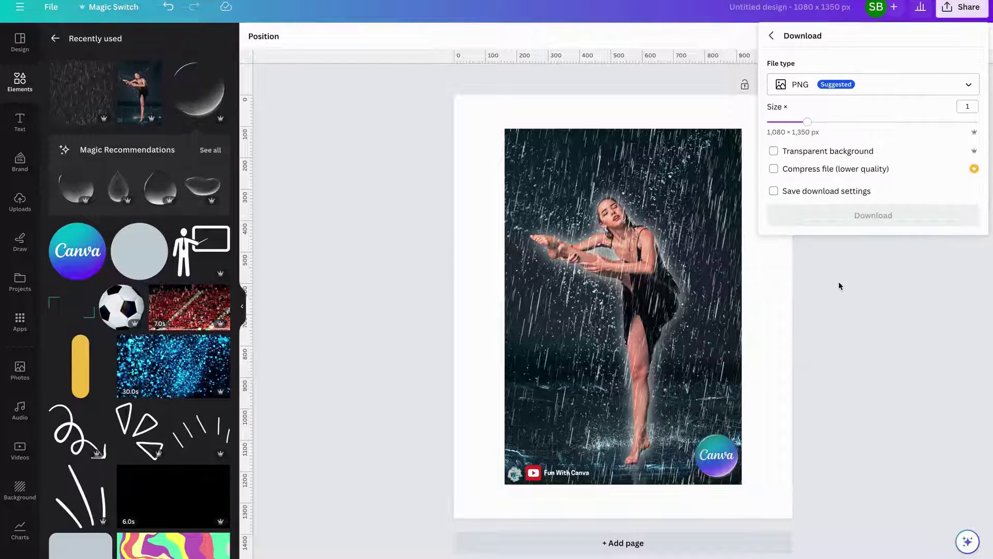
left_click(829, 192)
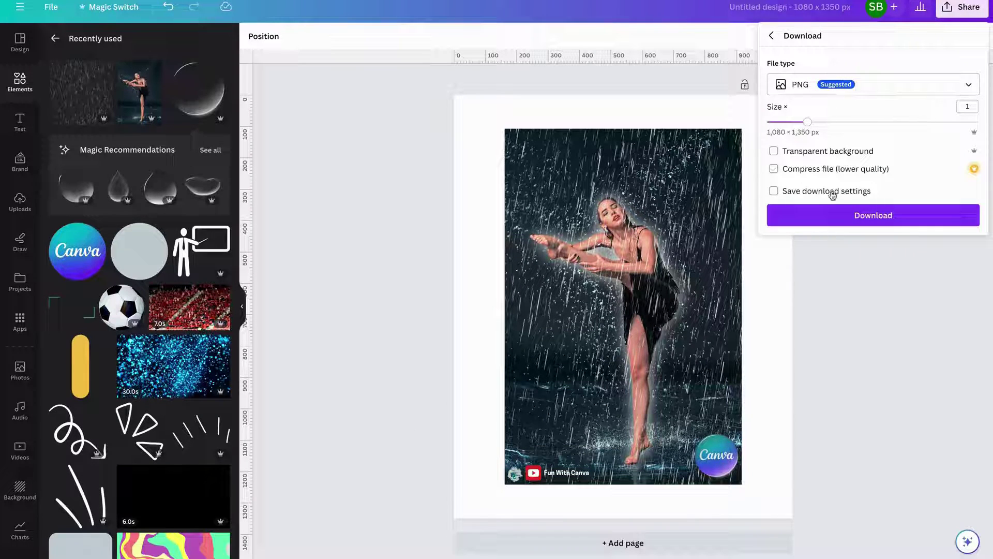
left_click(838, 222)
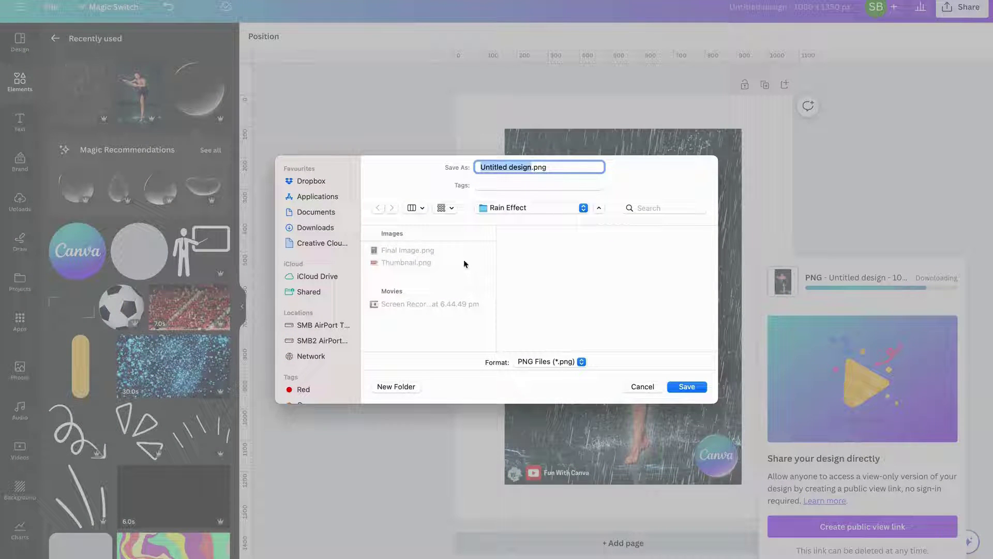
type("Final")
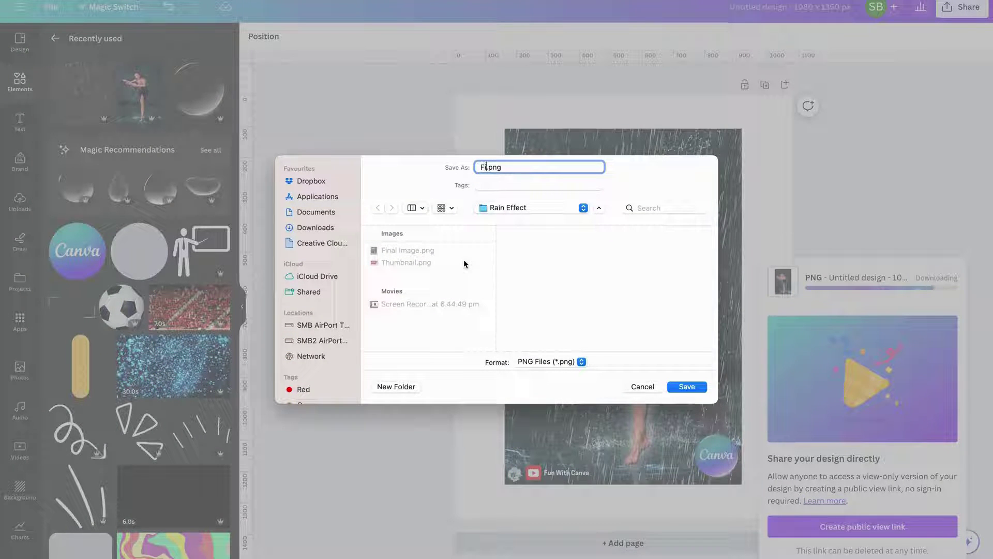
type(" Image1")
left_click(687, 387)
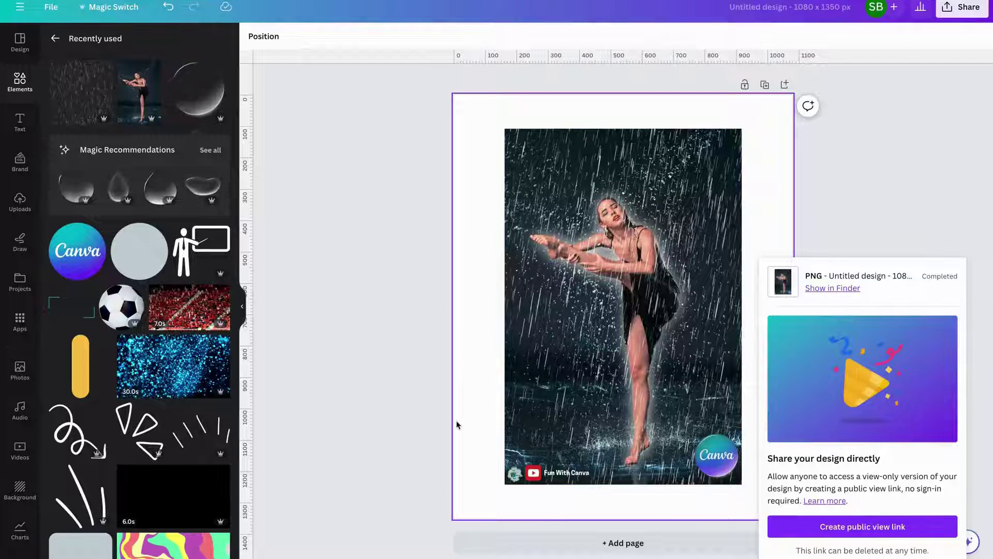
Step: Add a blank second page and upload Final Image1.png from the Rain Effect folder
left_click(505, 543)
left_click(20, 200)
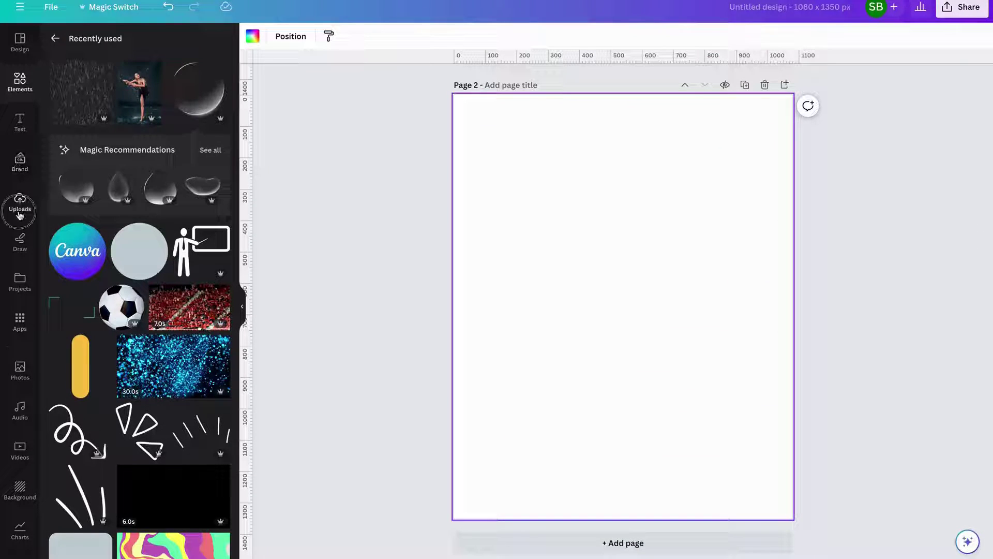
left_click(102, 71)
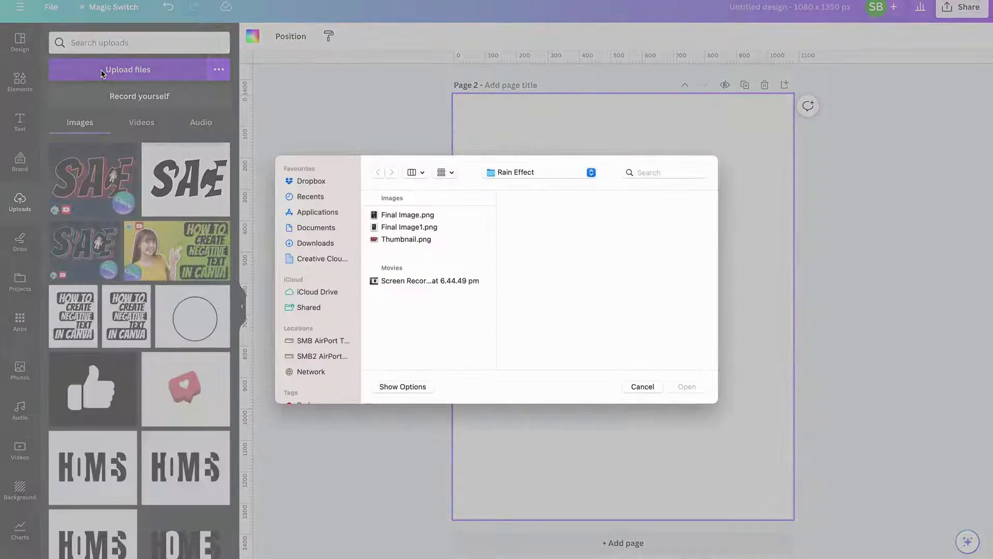
left_click(429, 228)
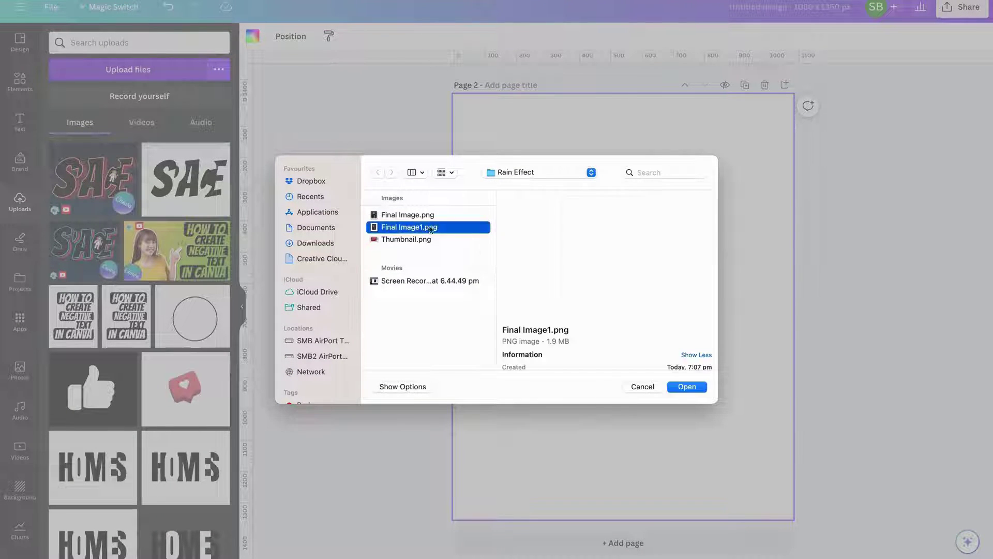
left_click(681, 386)
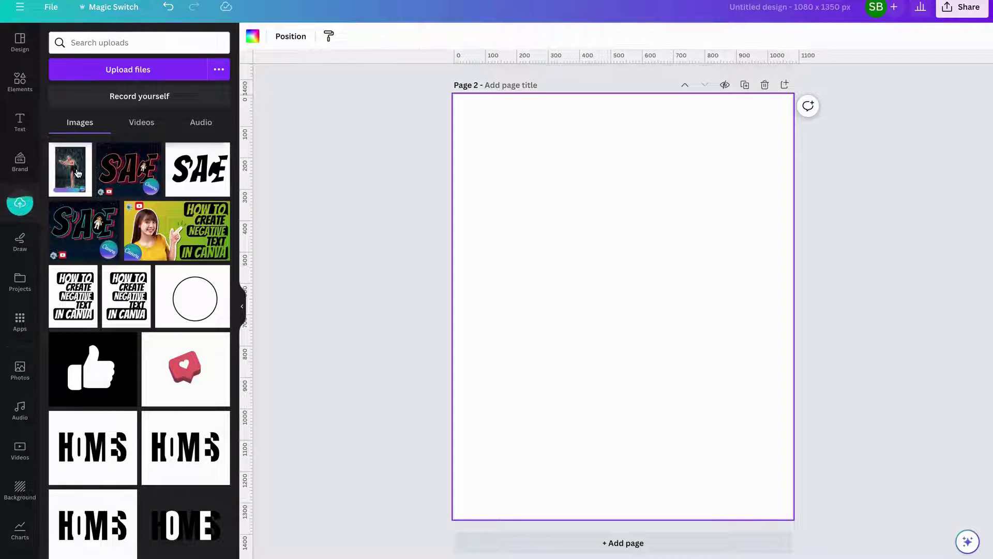
Step: Place the uploaded dancer image on page 2 and remove its background with BG Remover
left_click(78, 172)
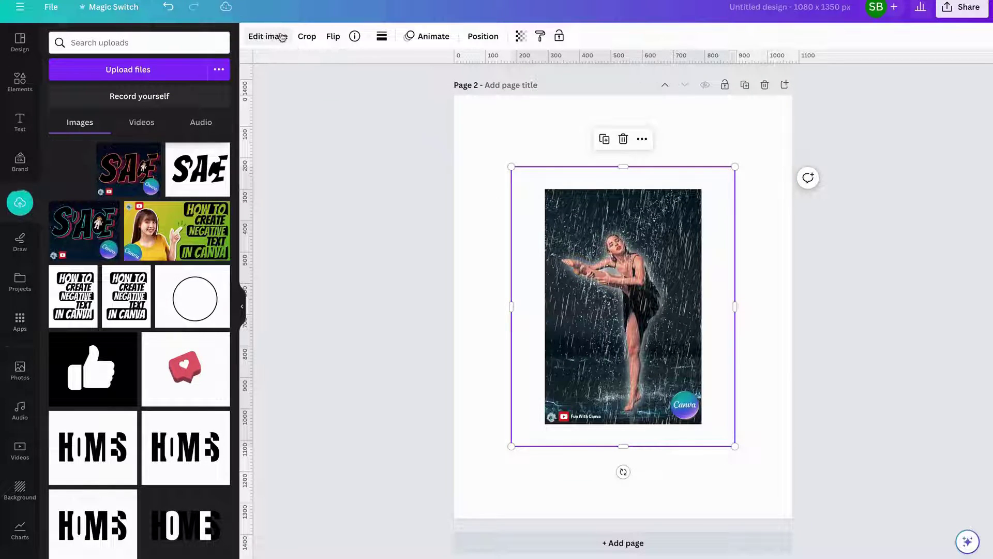
left_click(275, 42)
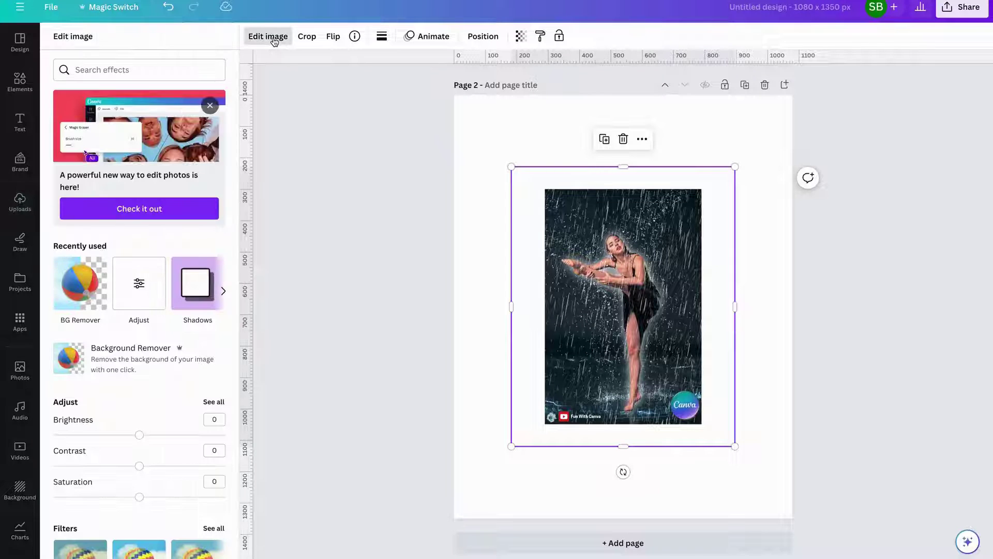
left_click(92, 283)
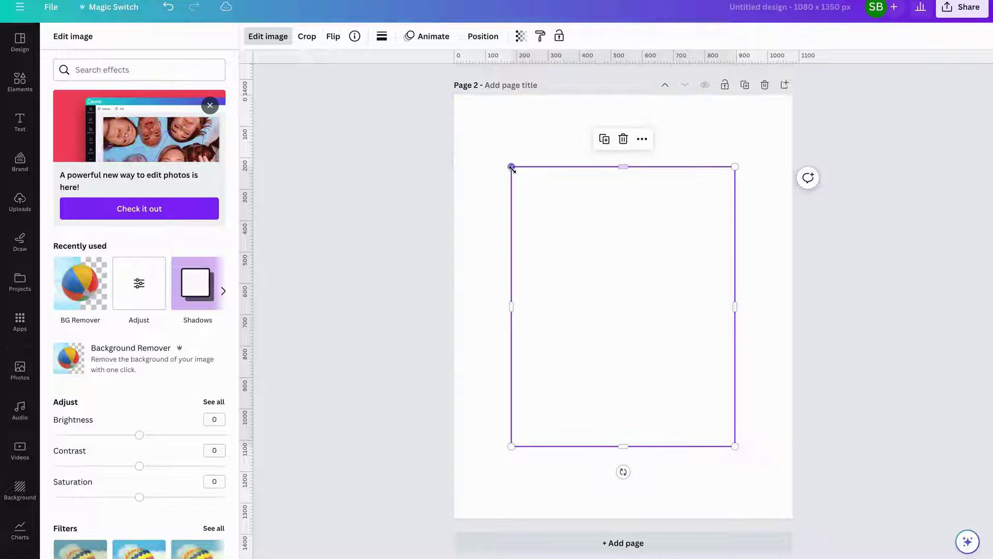
Step: Enlarge and reposition the cut-out dancer image so the rainy photo fills page 2 from edge to edge
left_click_drag(511, 167, 410, 73)
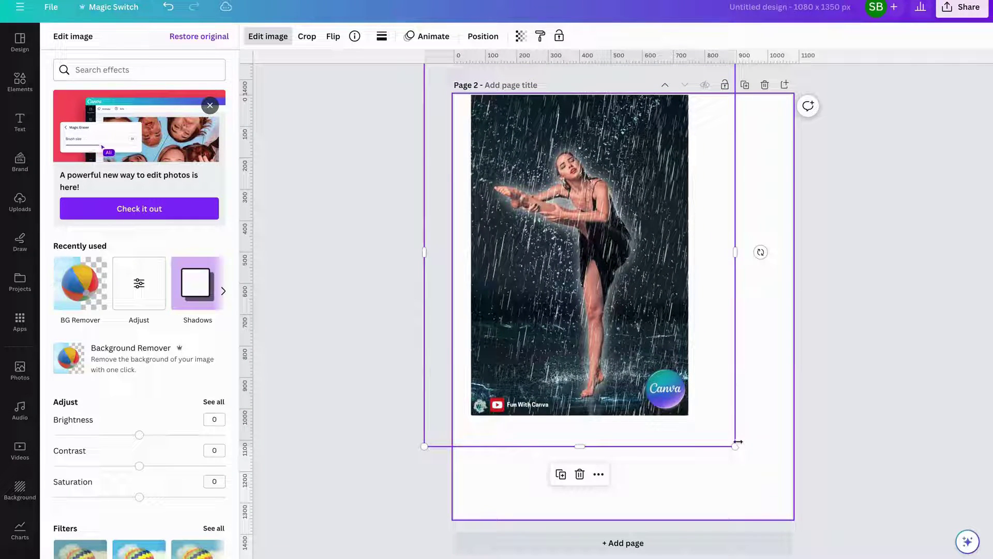
left_click_drag(735, 447, 842, 543)
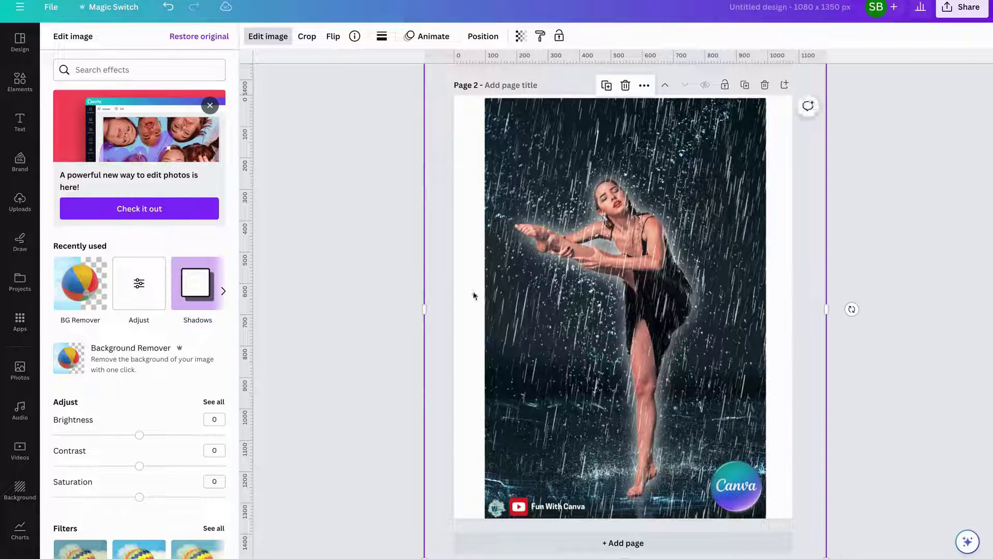
left_click_drag(422, 299, 388, 313)
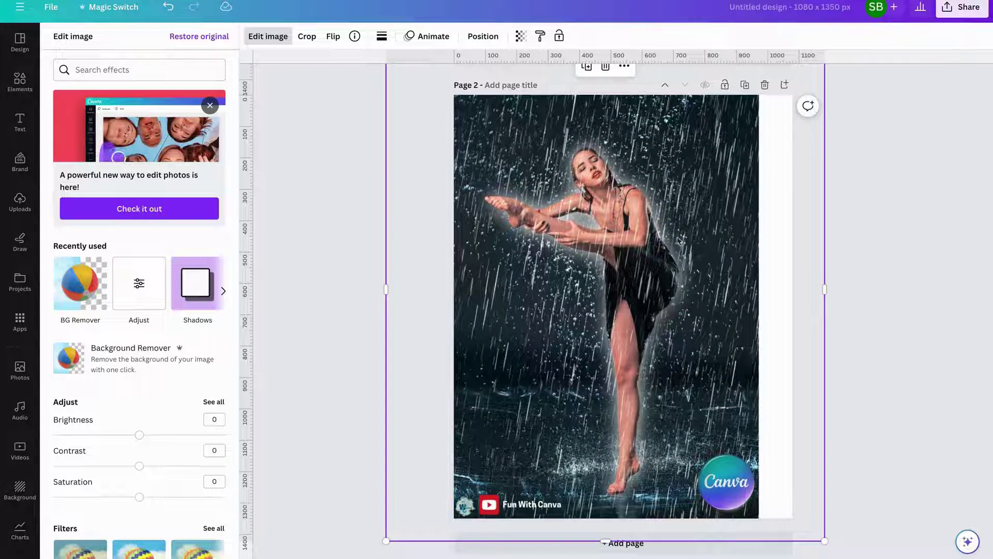
scroll(712, 226, "up", 1)
scroll(712, 226, "up", 3)
left_click_drag(825, 191, 890, 171)
scroll(850, 266, "down", 4)
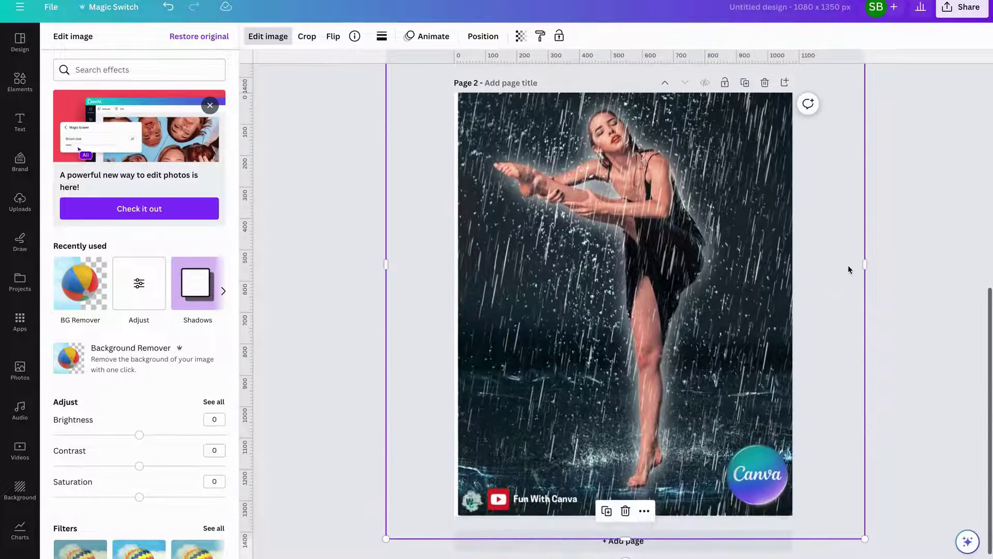
left_click(917, 317)
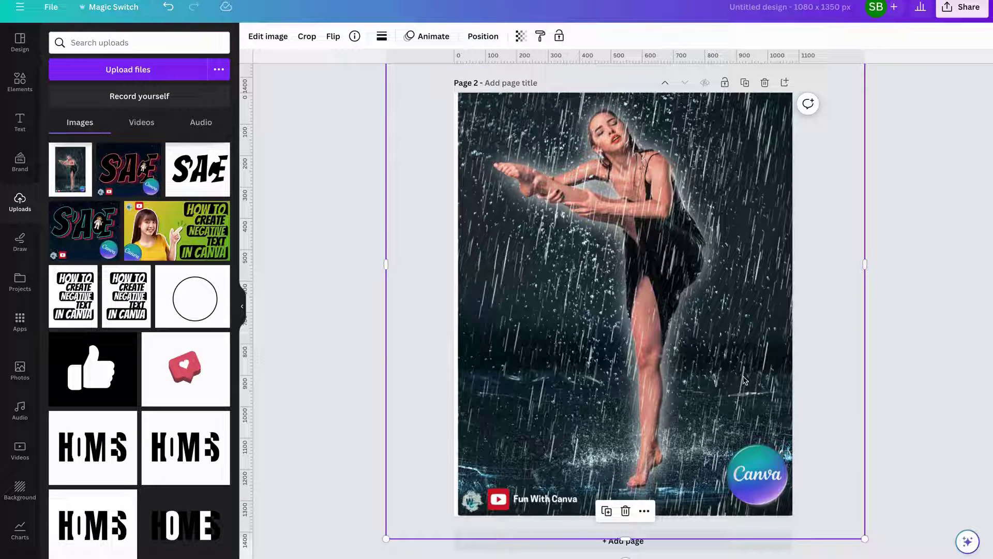